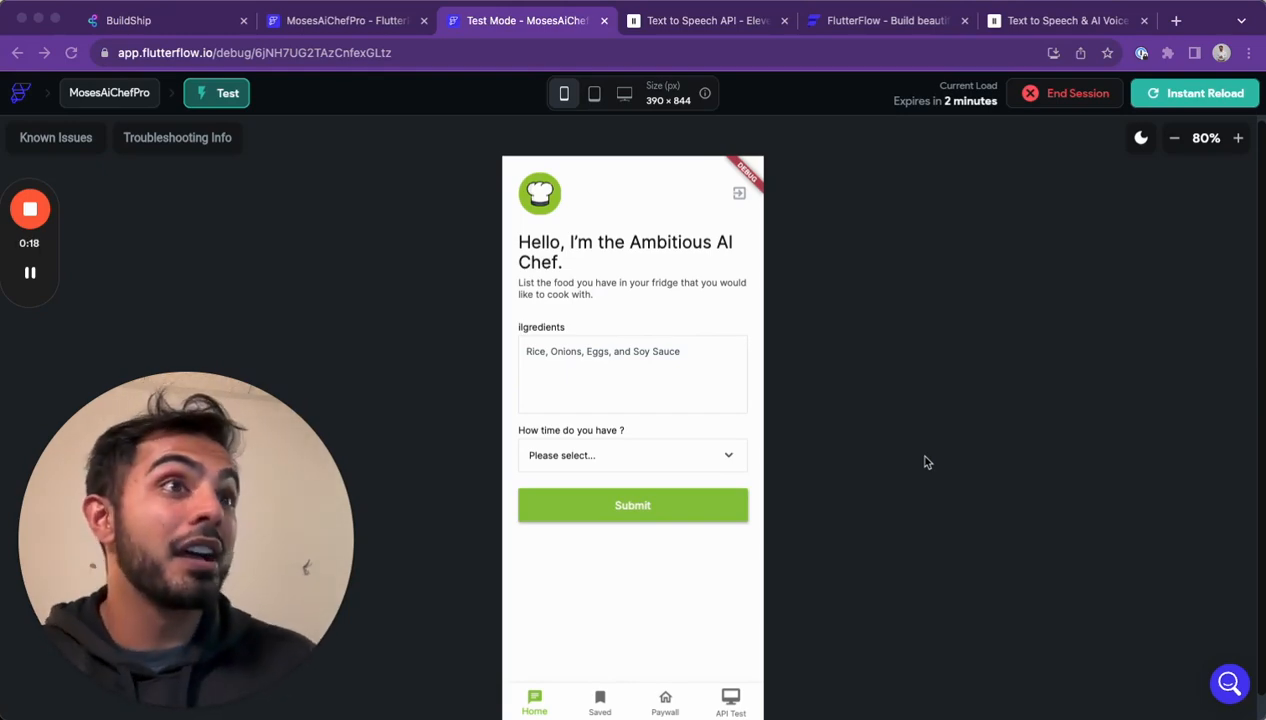
Generate a recipe from rice, onions, tomatoes, cilantro and bell peppers with 10 minutes of cooking time, and review the generated text.
left_click(627, 355)
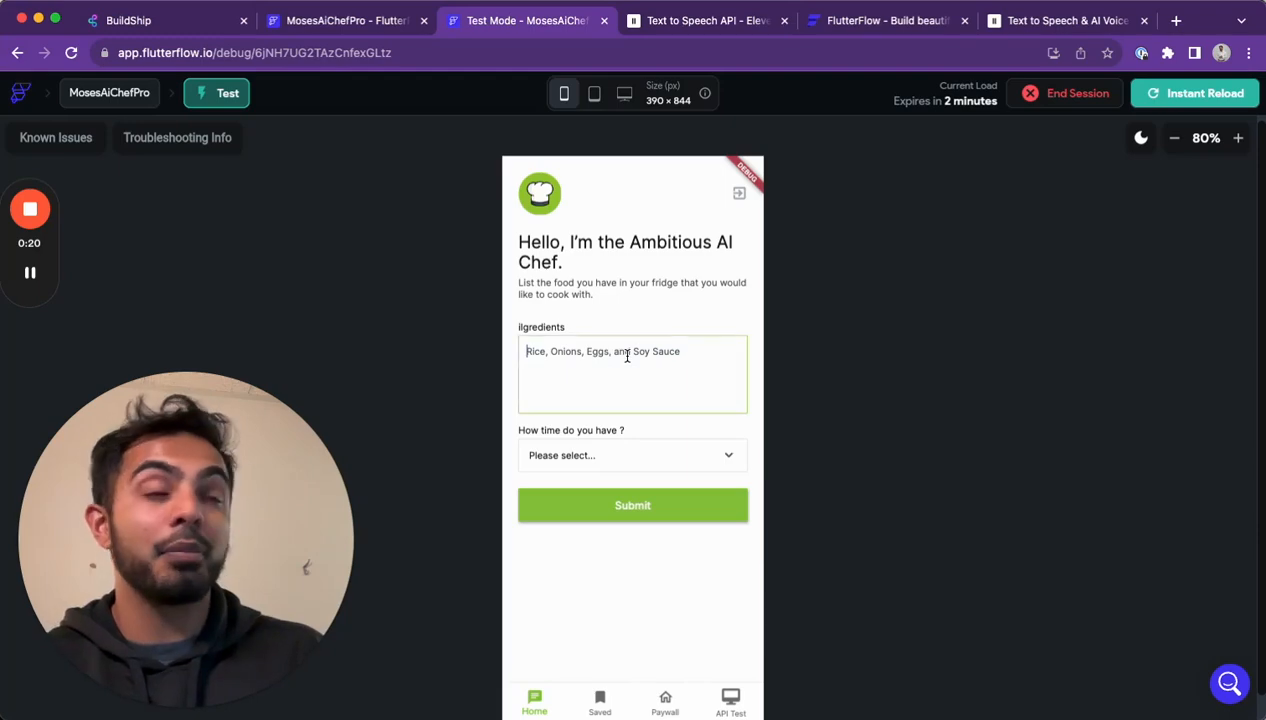
type("r")
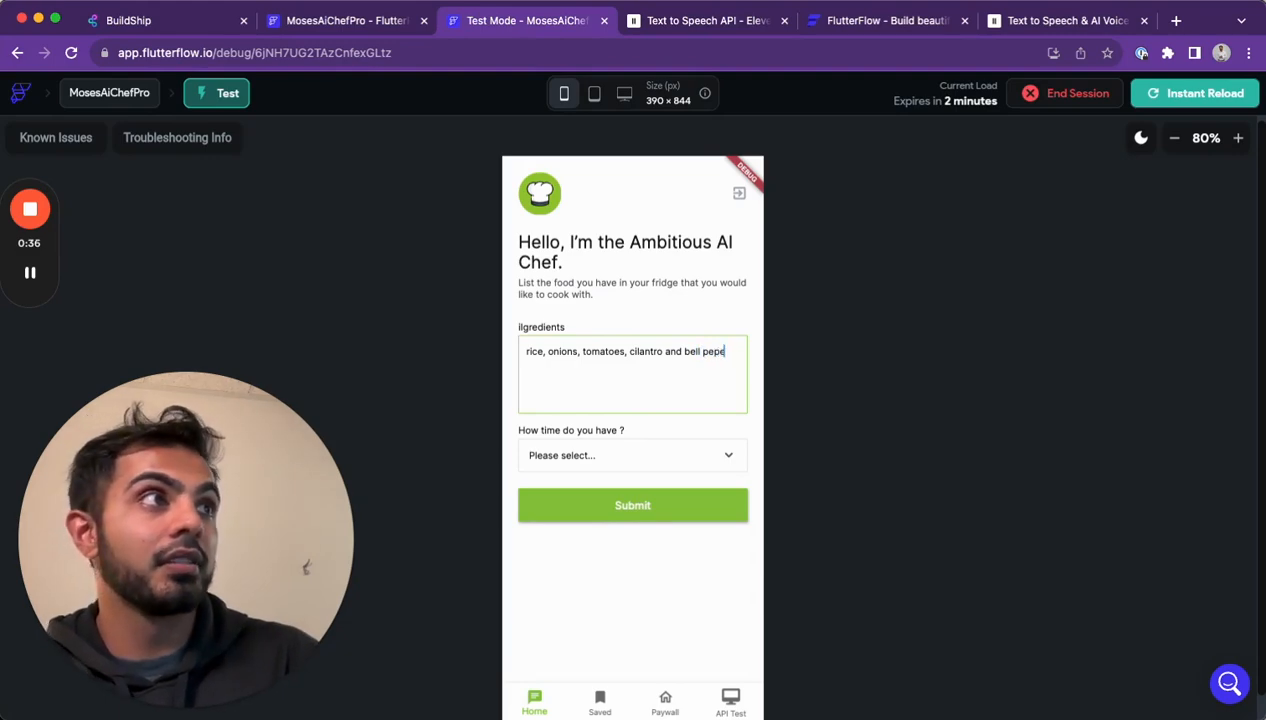
left_click(590, 464)
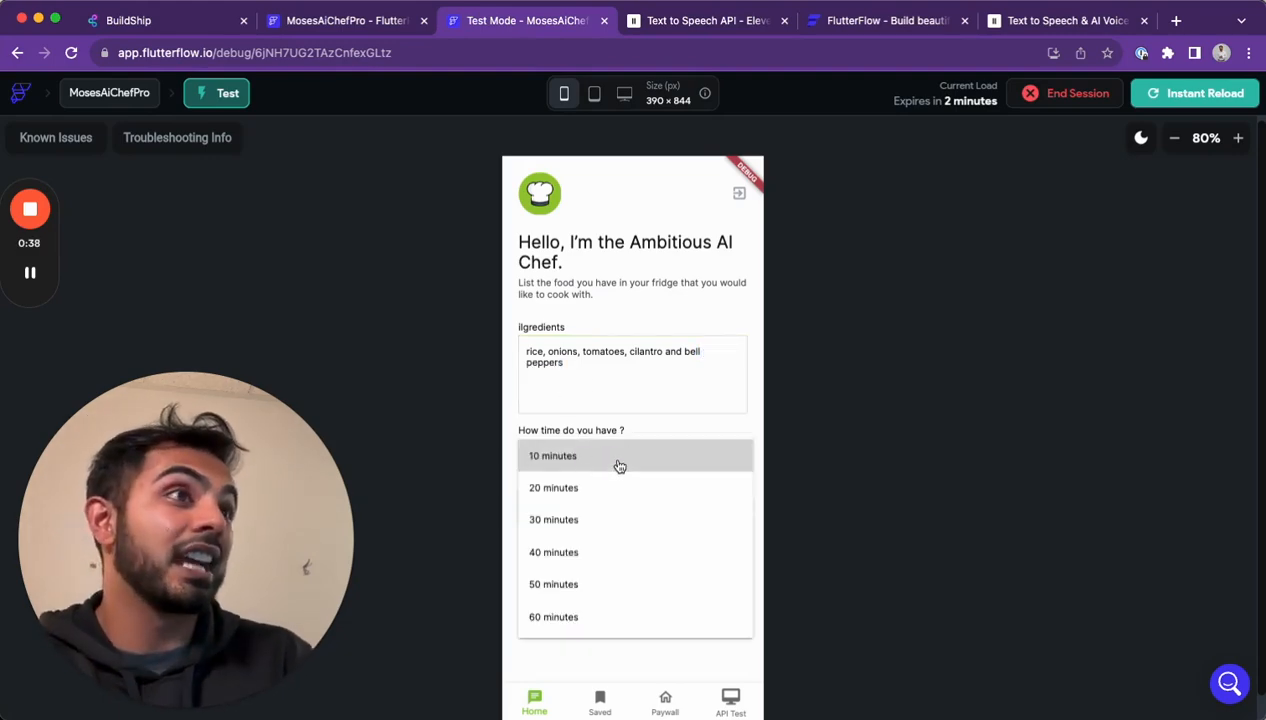
left_click(616, 457)
left_click(623, 506)
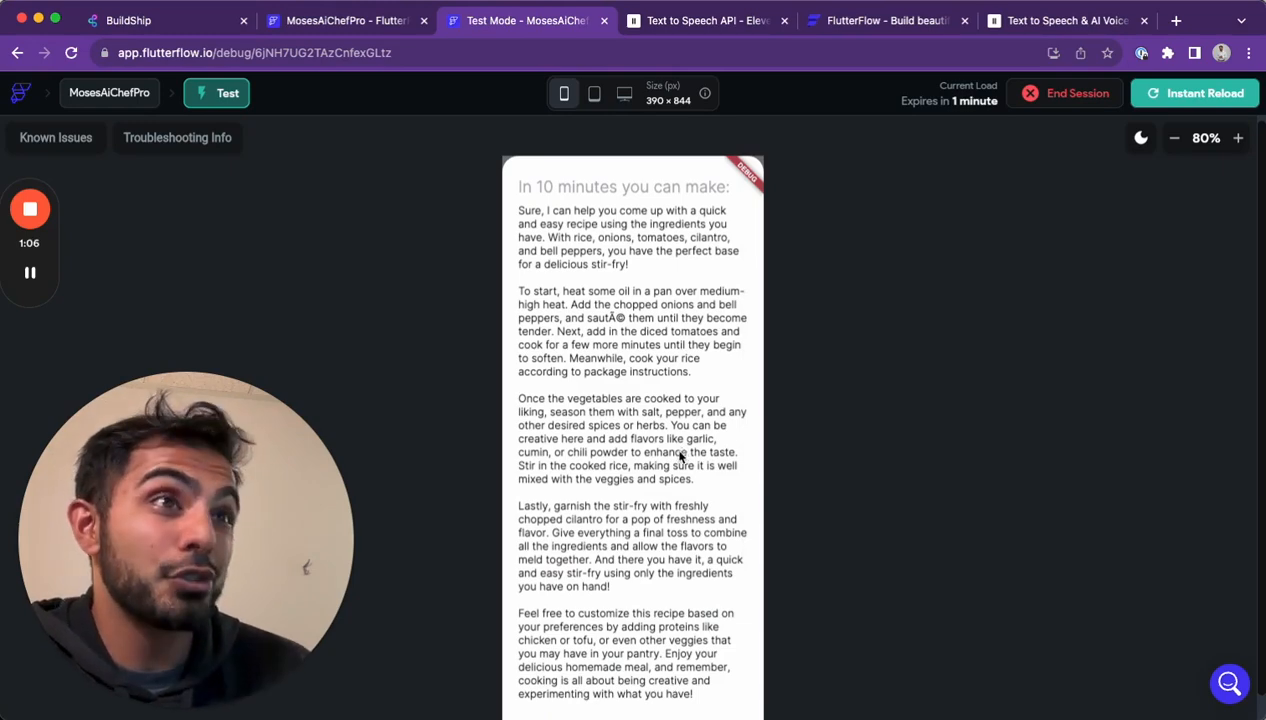
scroll(673, 468, "down", 2)
scroll(610, 330, "up", 2)
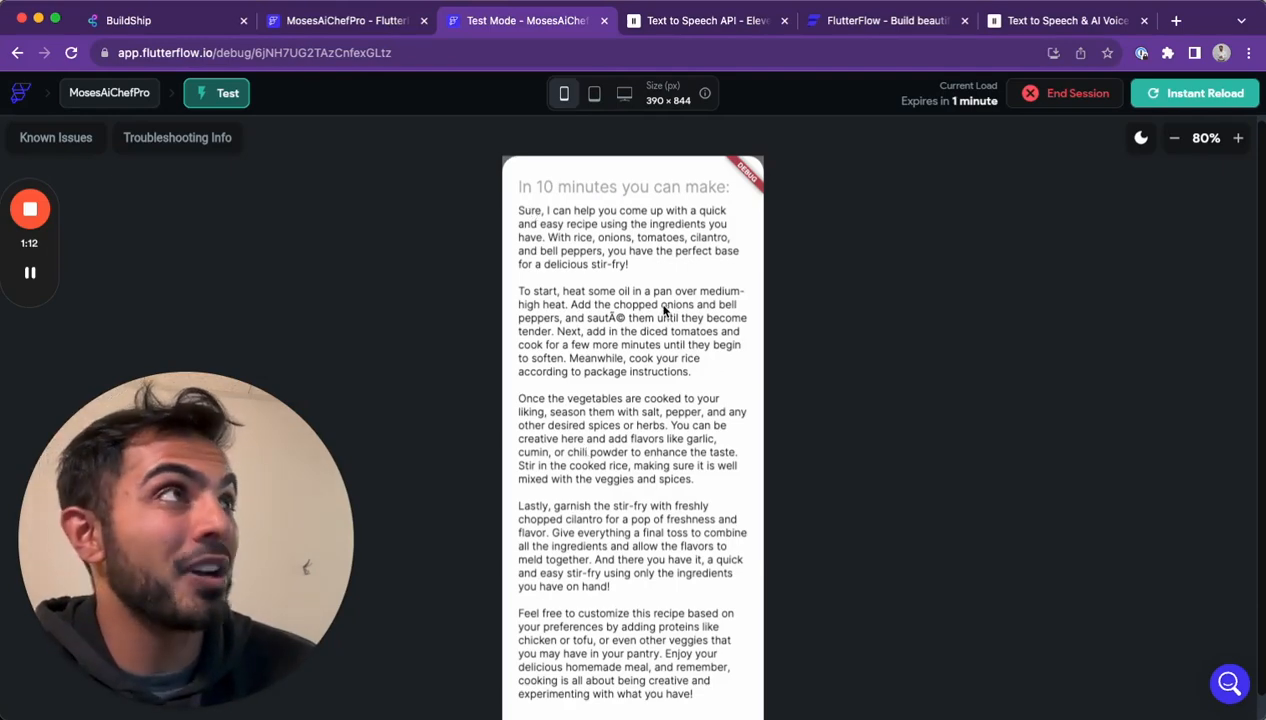
Look over the ElevenLabs Text to Speech API reference and the Speech To Voice workflow in BuildShip.
left_click(740, 24)
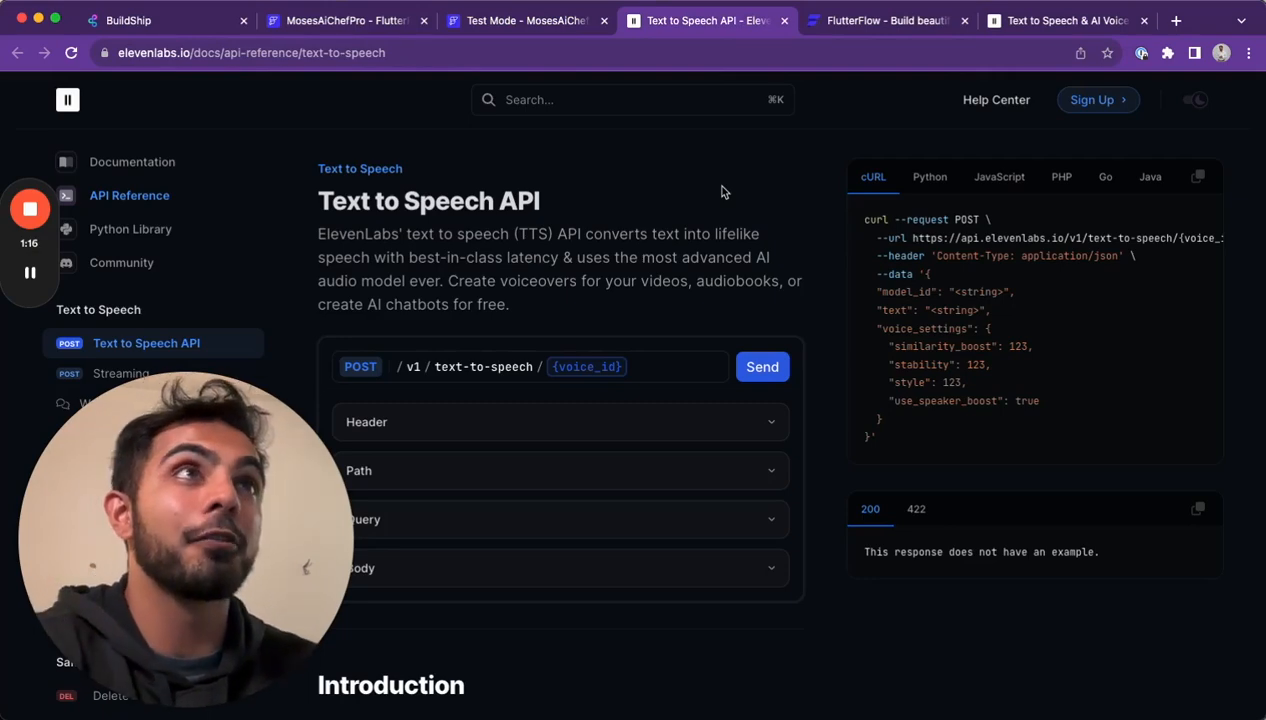
left_click(211, 30)
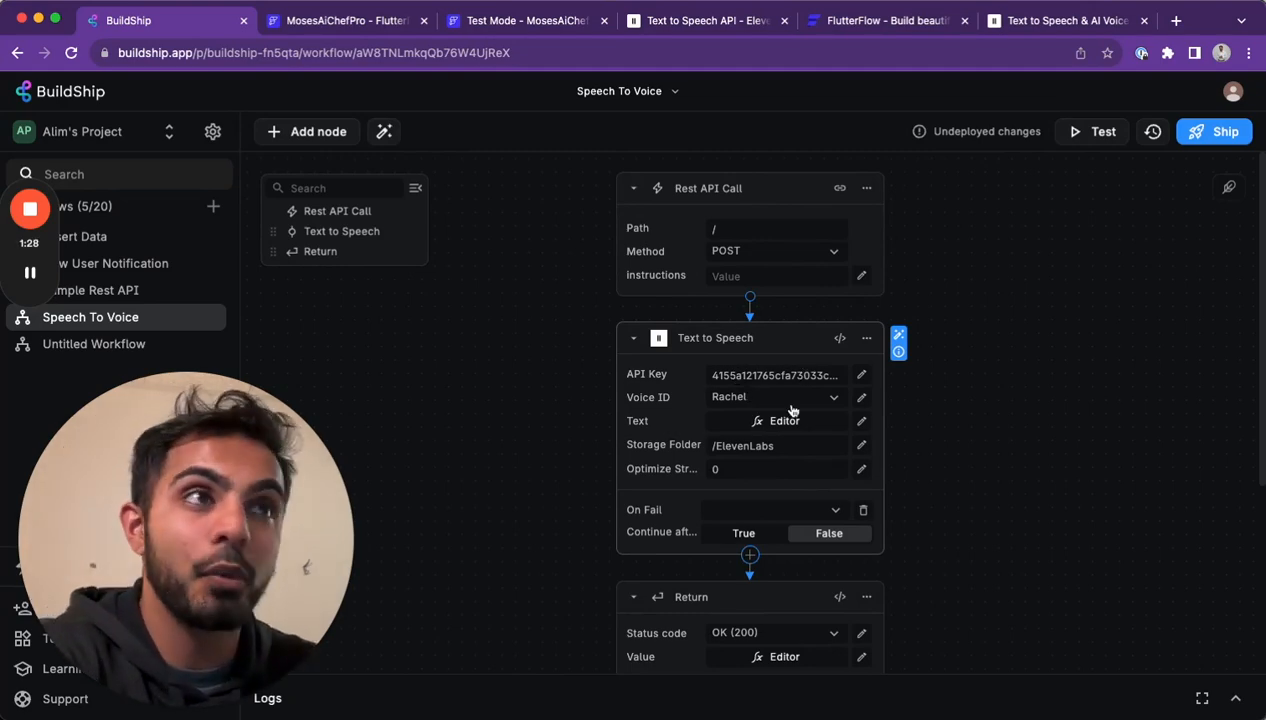
left_click(714, 22)
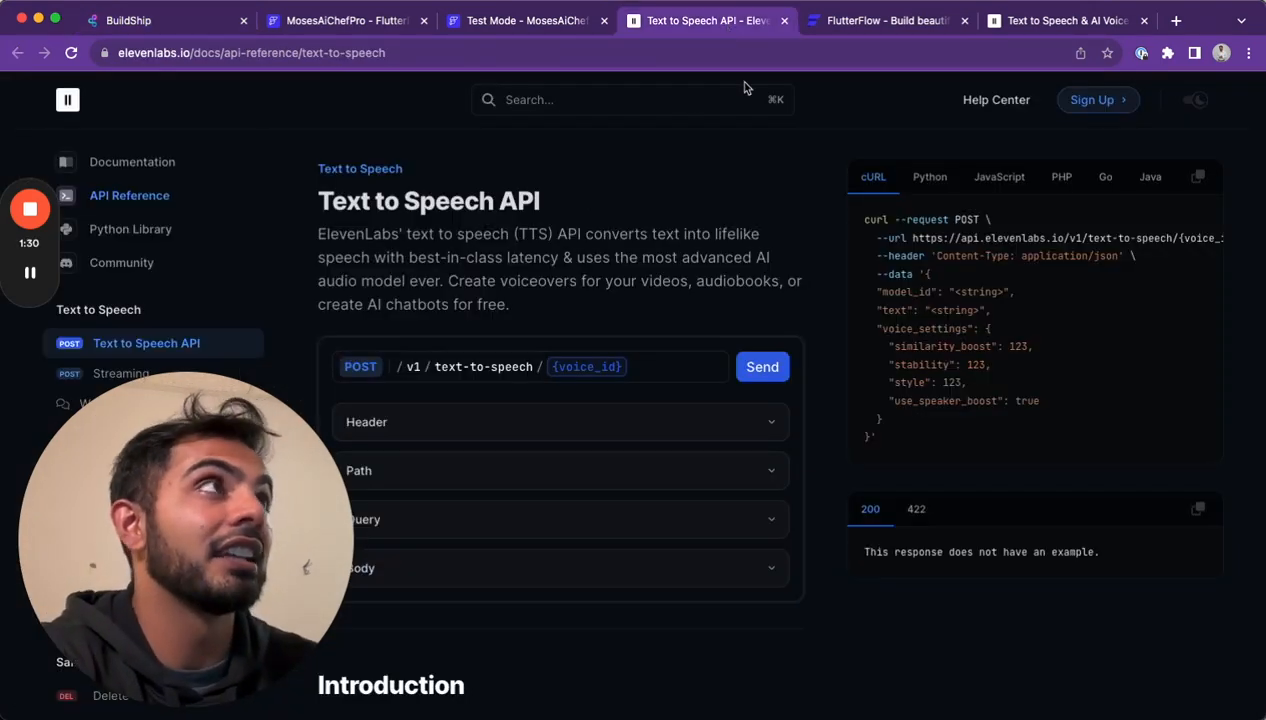
Switch to the ElevenLabs Speech Synthesis page and browse the cloned and premade voices offered for text to speech.
left_click(1065, 20)
left_click_drag(1065, 20, 707, 20)
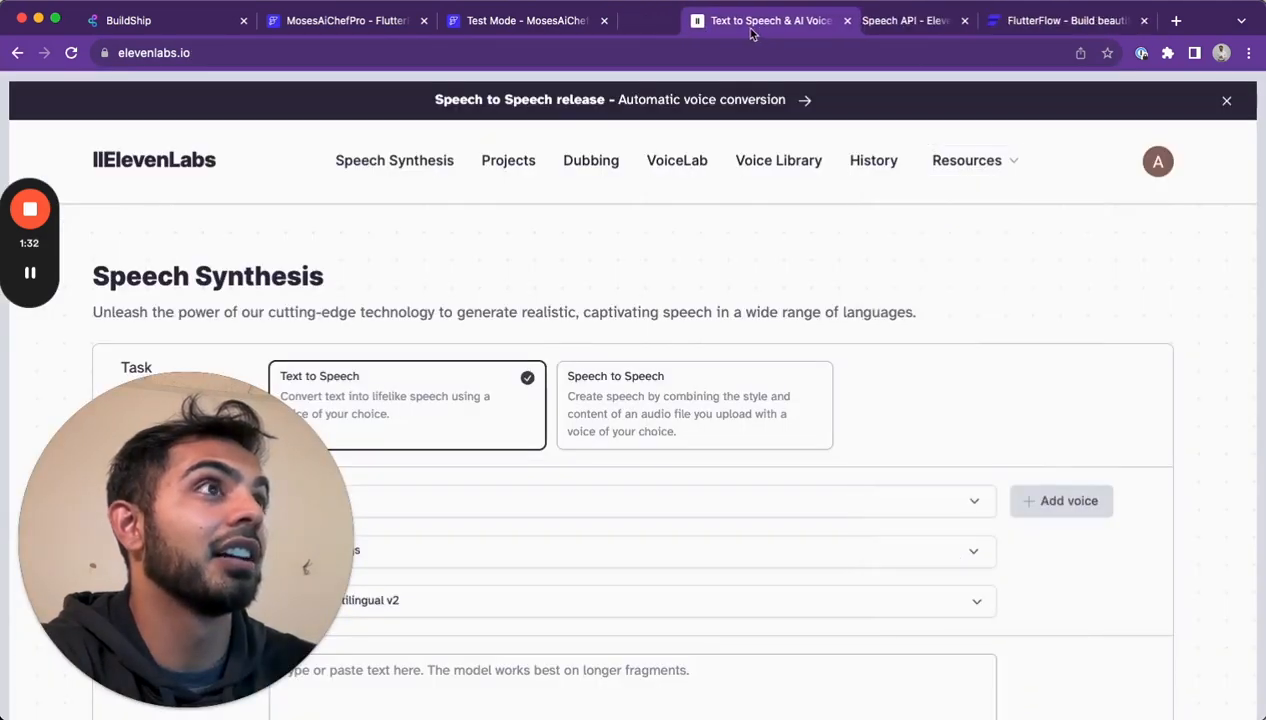
scroll(678, 354, "down", 4)
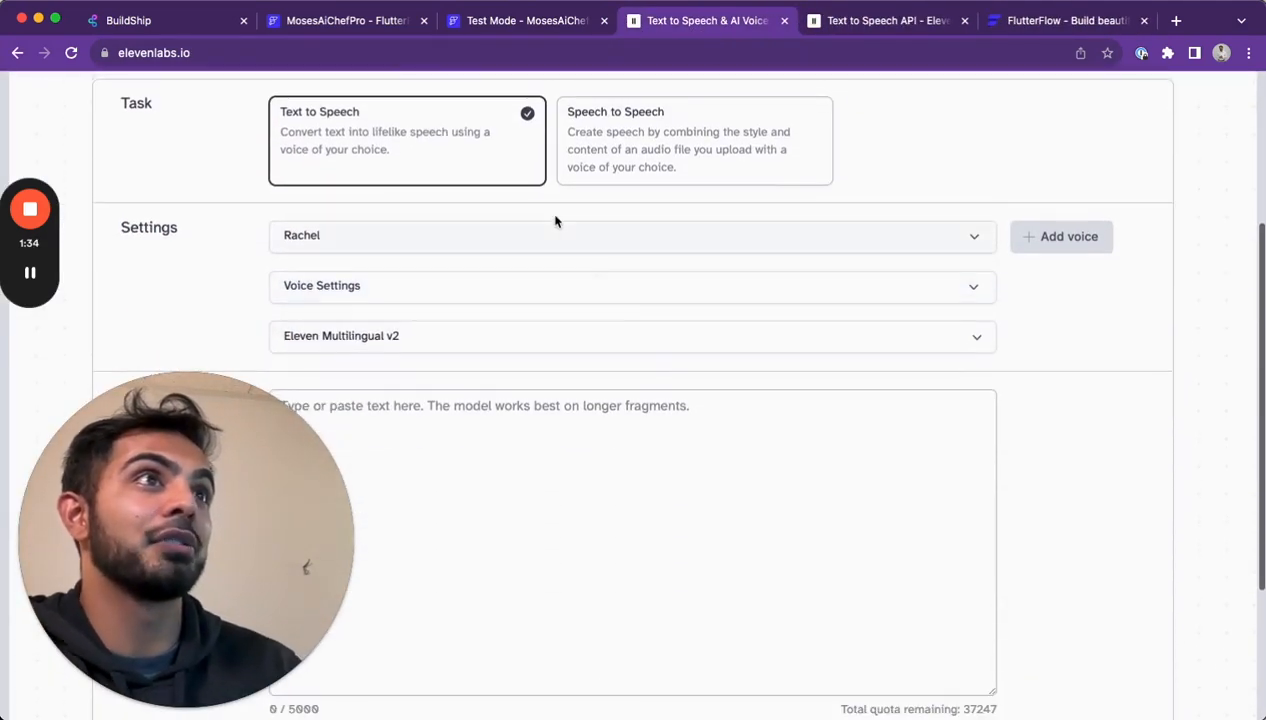
left_click(554, 237)
scroll(565, 435, "down", 3)
scroll(585, 328, "up", 3)
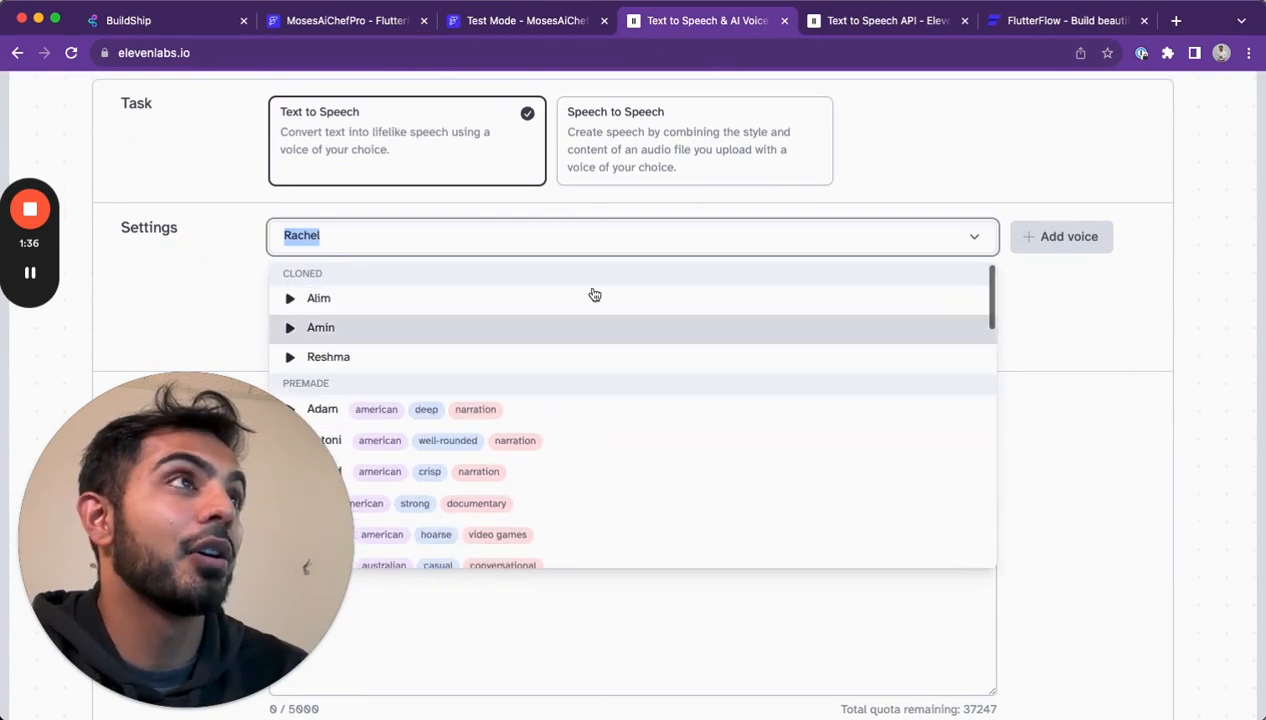
left_click(616, 252)
scroll(624, 254, "up", 2)
scroll(624, 254, "up", 2)
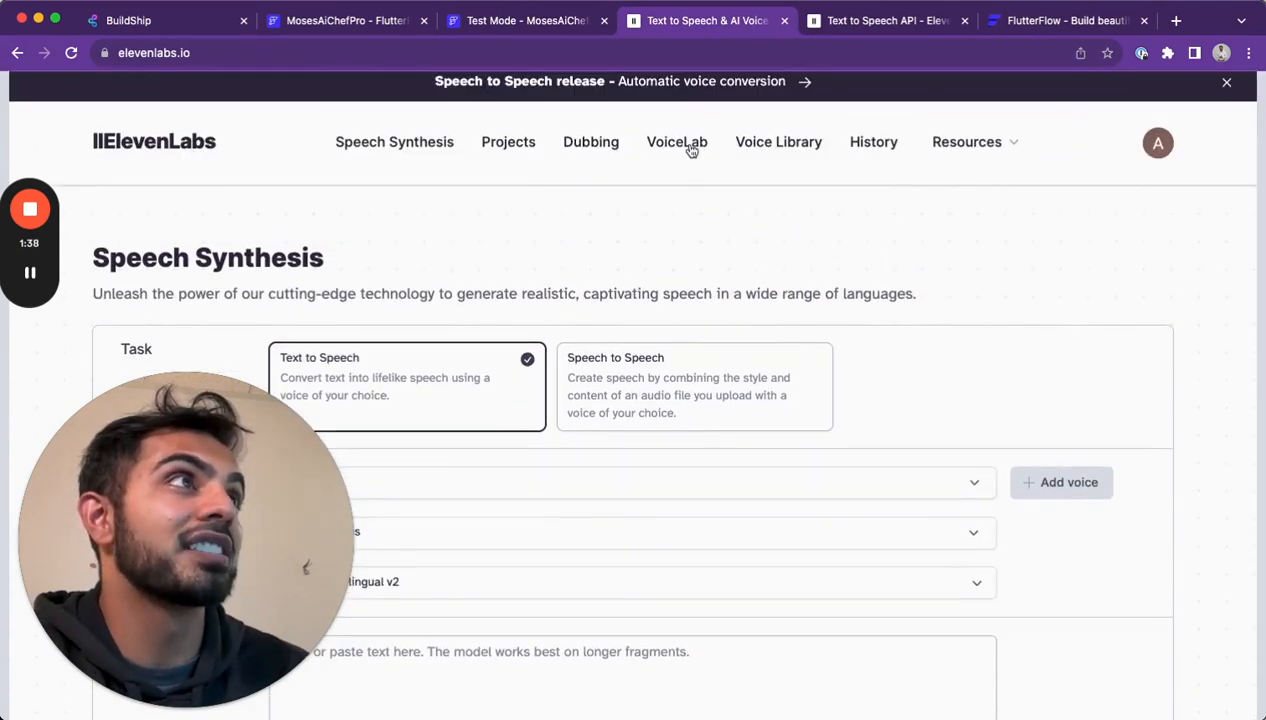
Open VoiceLab and get the ID of the first cloned voice.
left_click(681, 146)
scroll(670, 270, "down", 1)
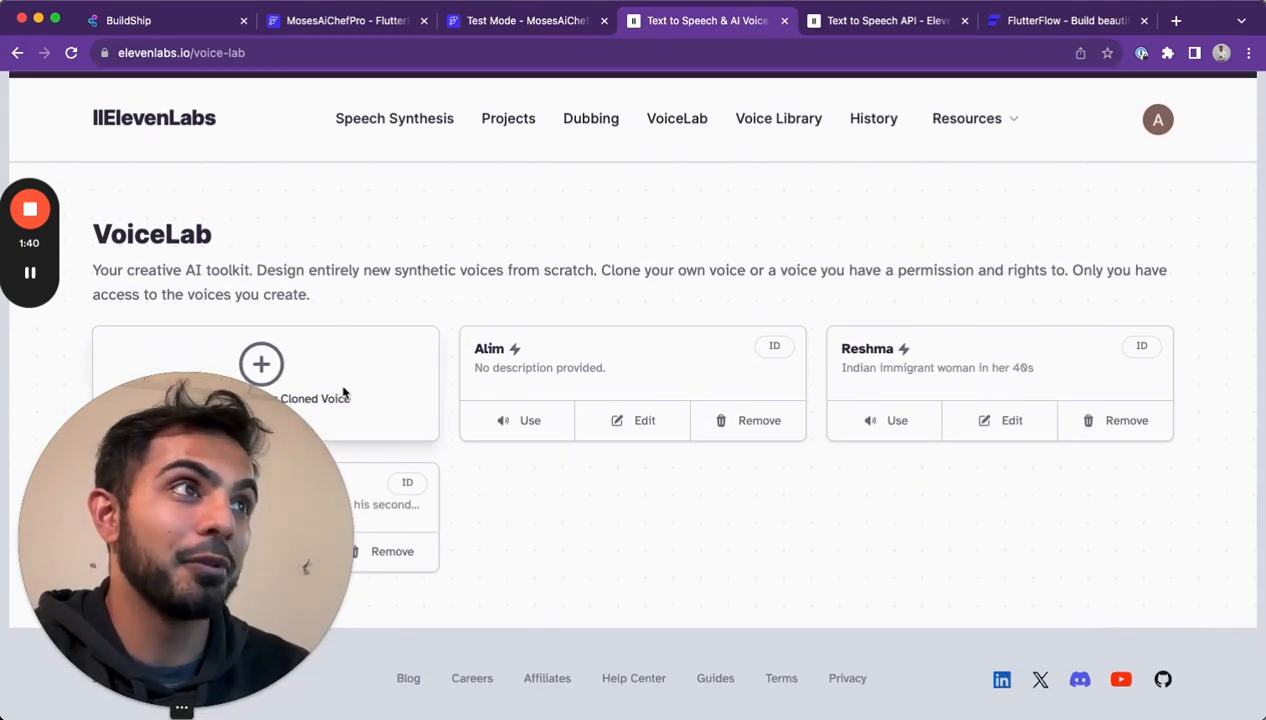
left_click(776, 348)
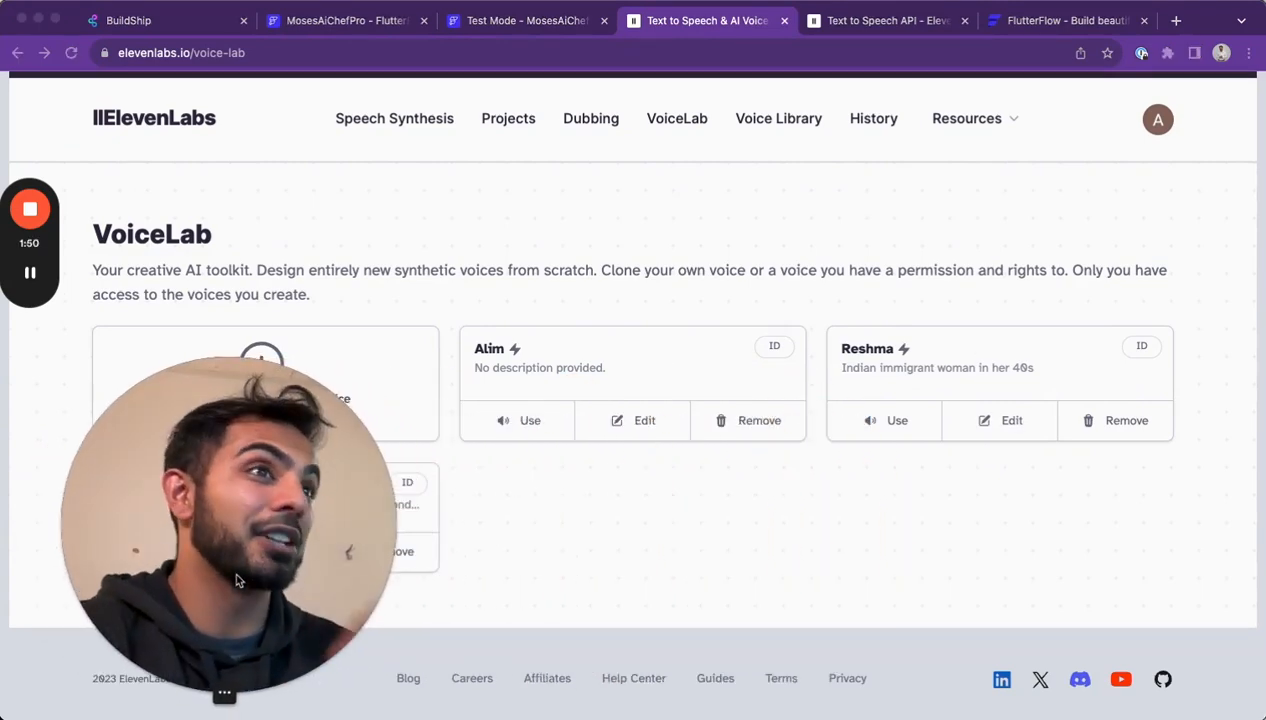
left_click(779, 350)
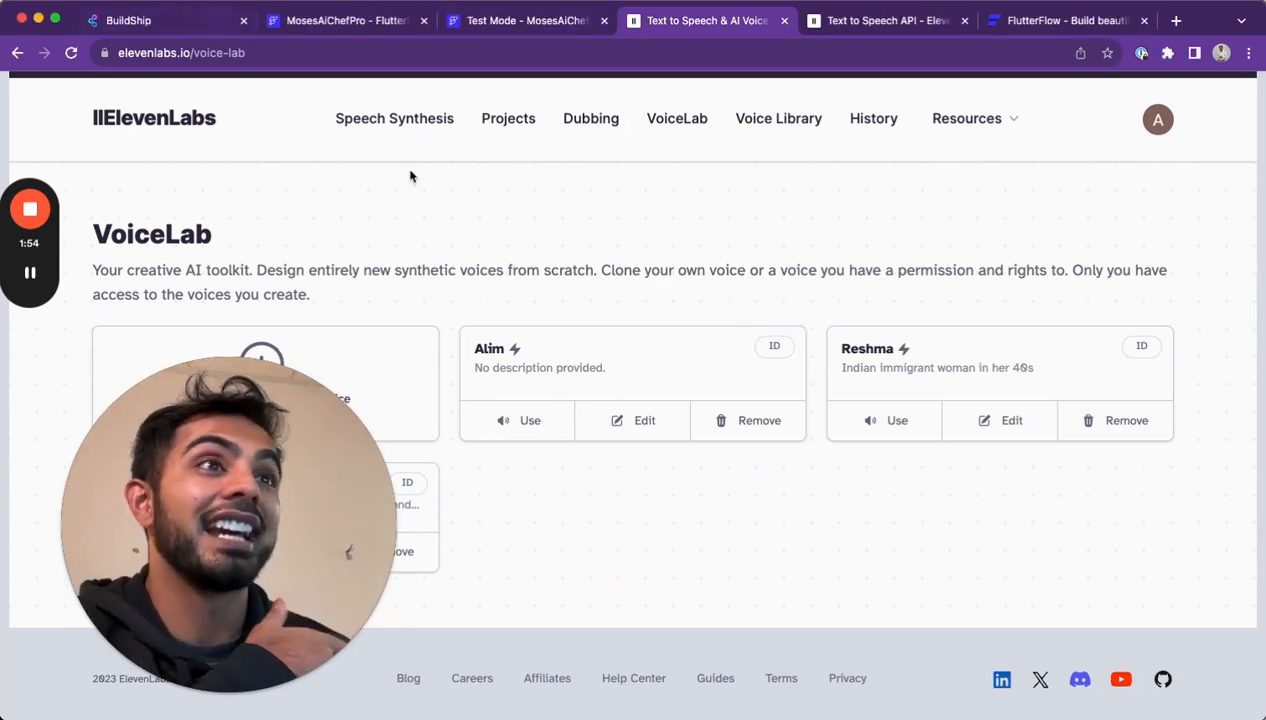
Switch to BuildShip and inspect the API key and the available voices of the Text to Speech node.
left_click(146, 17)
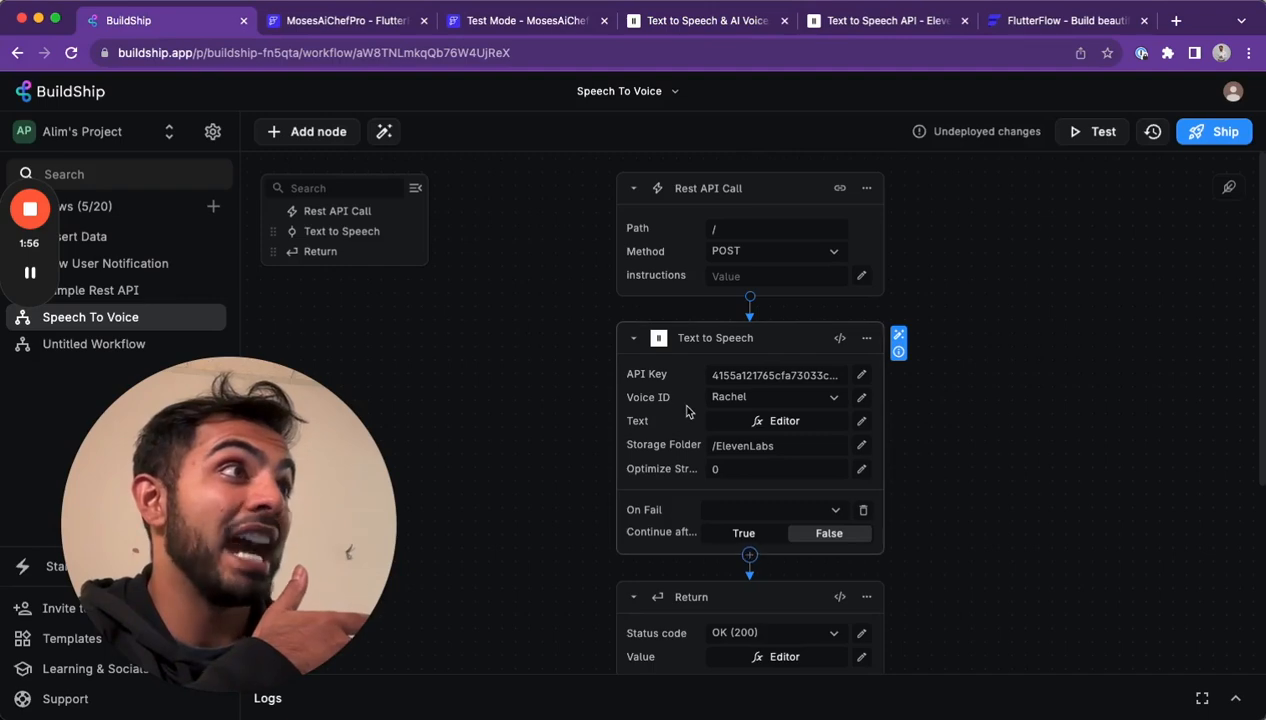
left_click(772, 375)
double_click(772, 375)
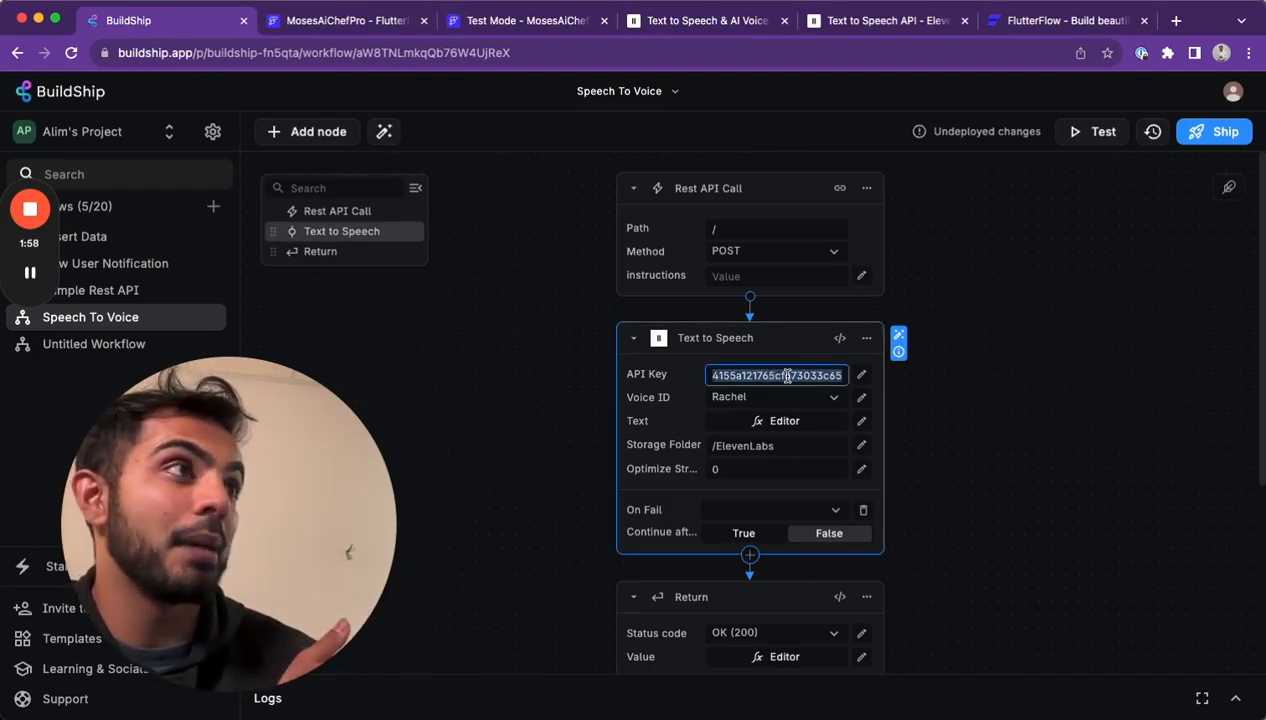
left_click(947, 418)
left_click(783, 397)
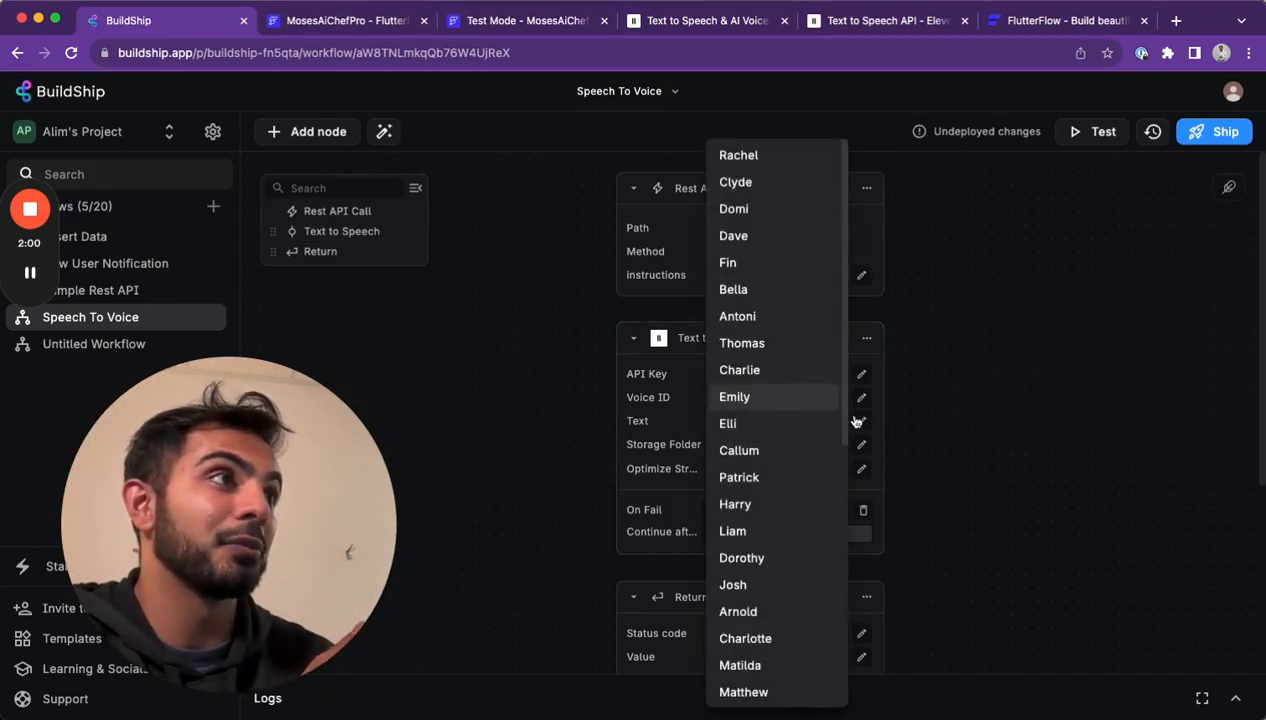
left_click(969, 443)
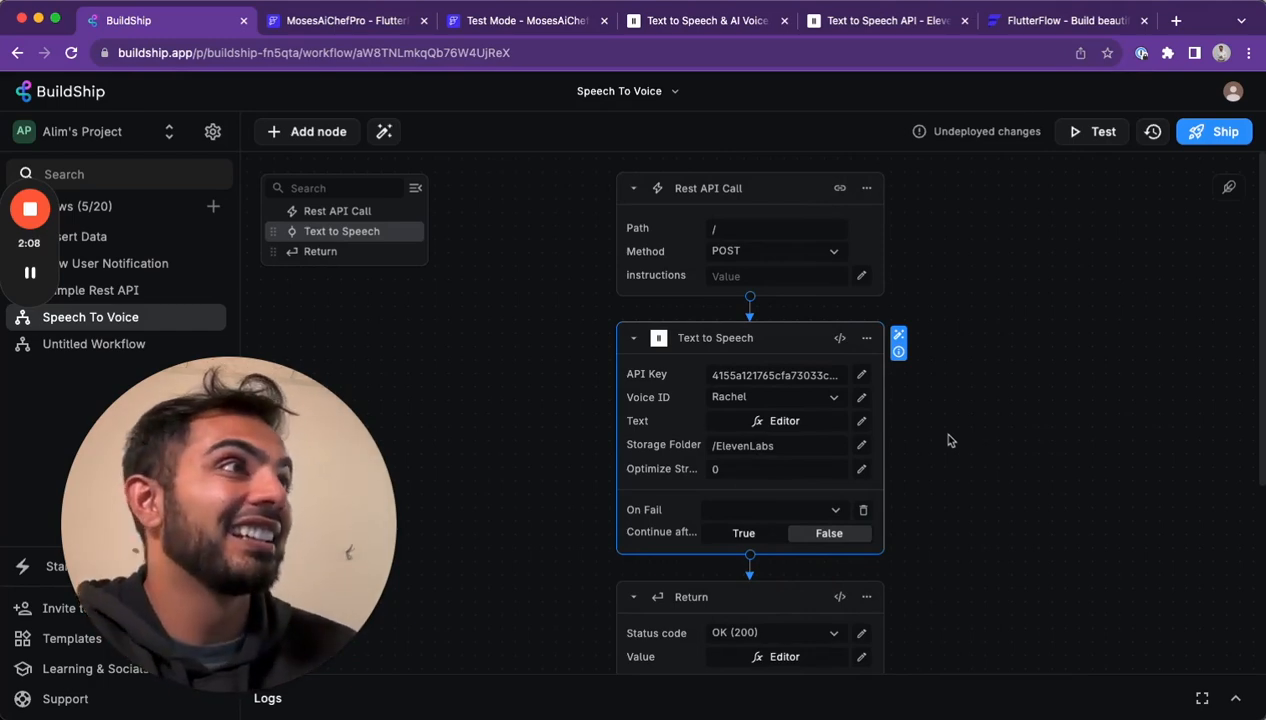
Examine the expression behind the Text to Speech node's Text value, highlighting its instructions property.
left_click(786, 421)
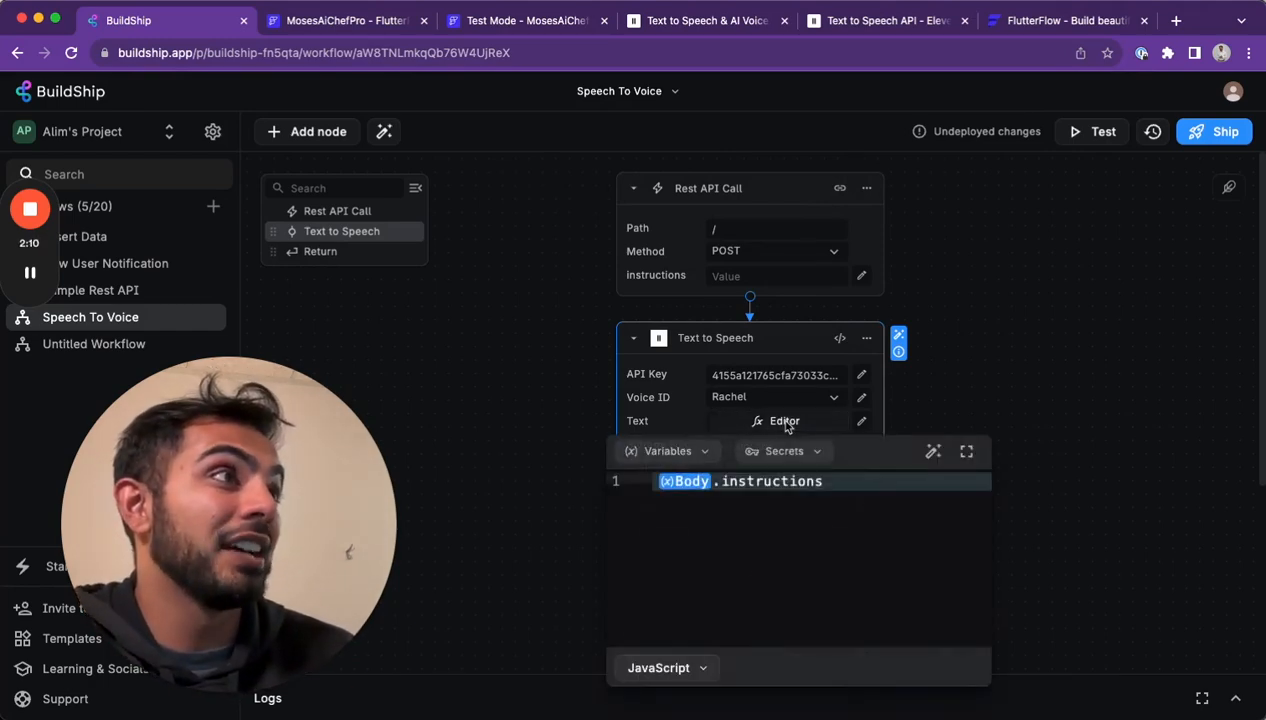
left_click(1003, 414)
left_click(808, 424)
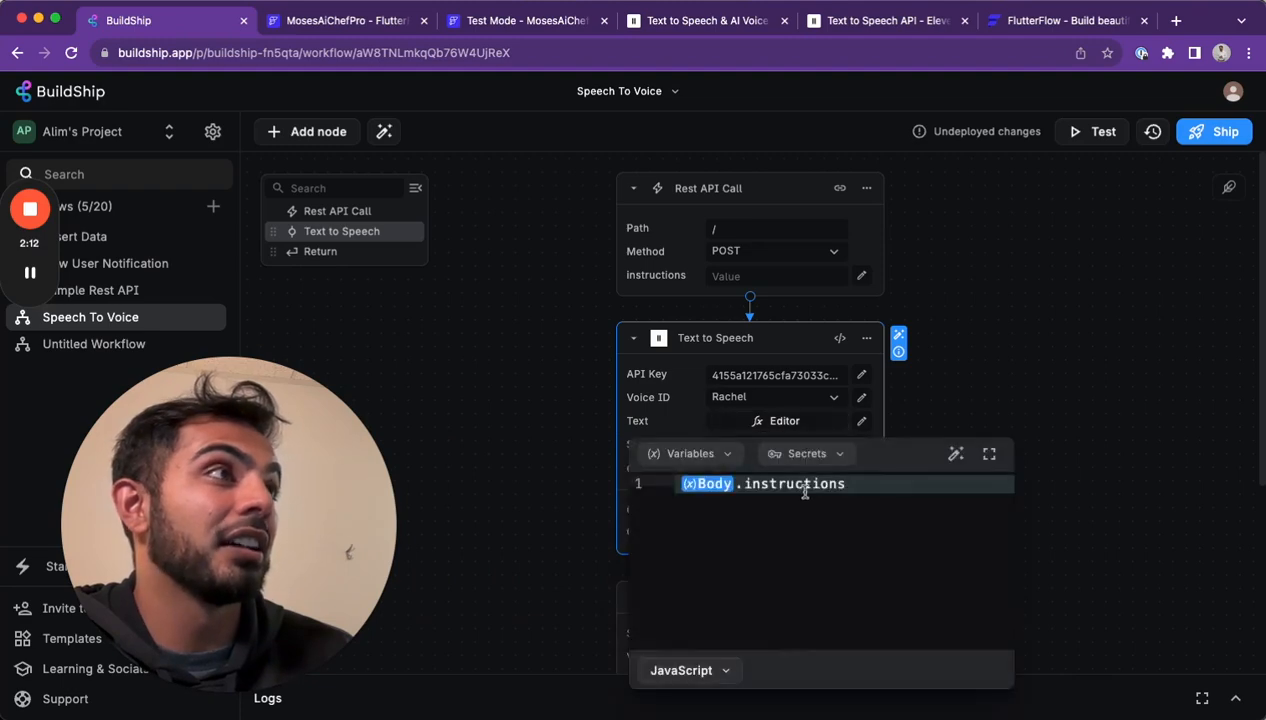
left_click_drag(843, 488, 745, 487)
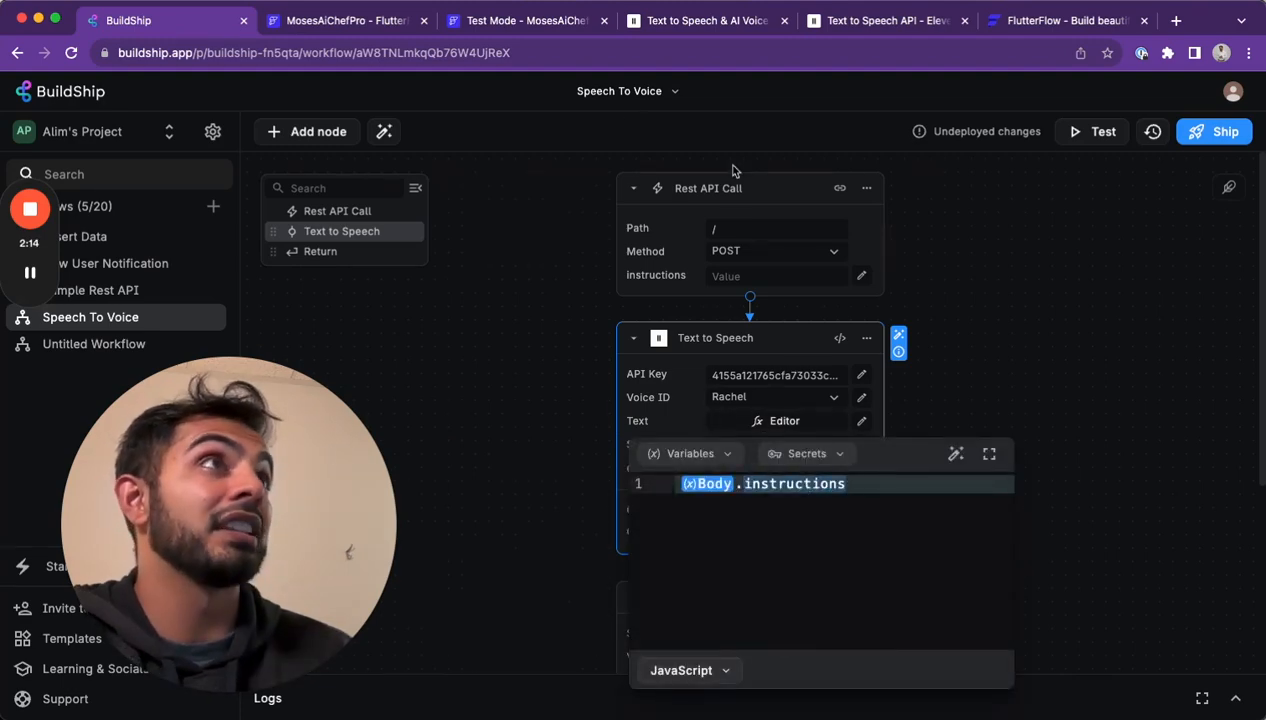
Switch to the FlutterFlow test app and have the generated recipe read aloud with Talk To Me!
left_click(488, 30)
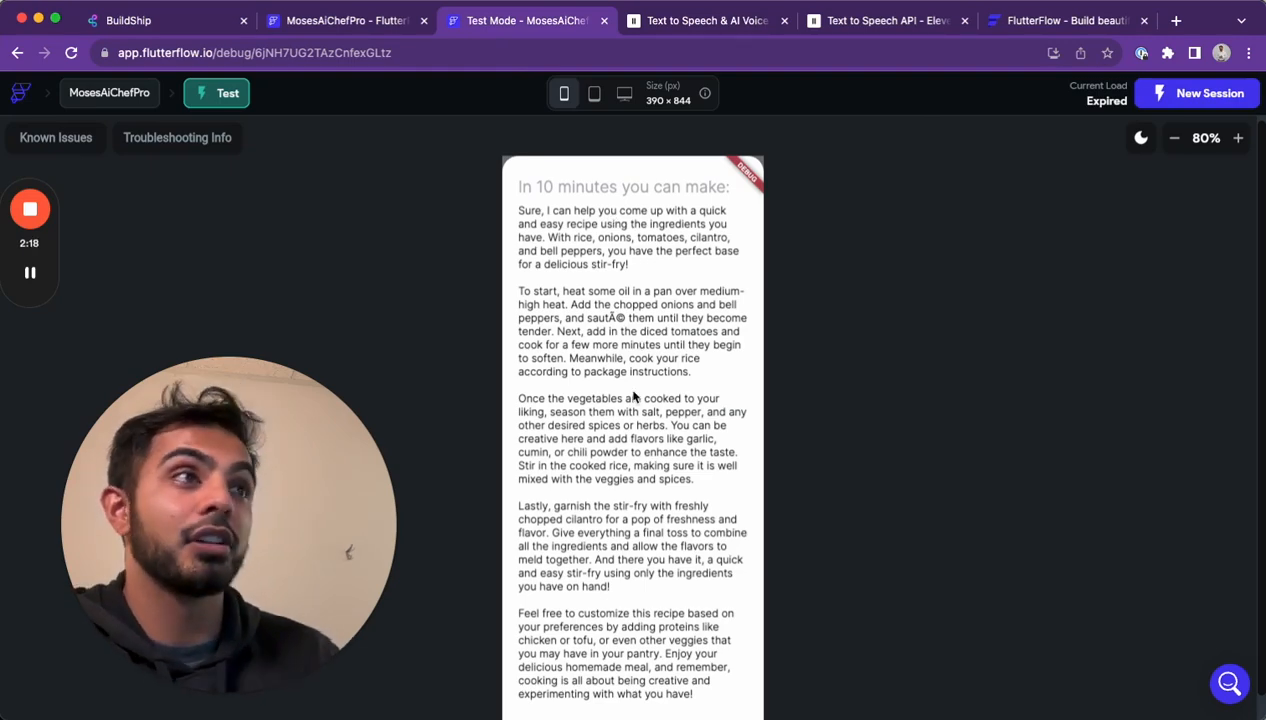
scroll(641, 448, "down", 1)
scroll(830, 483, "down", 1)
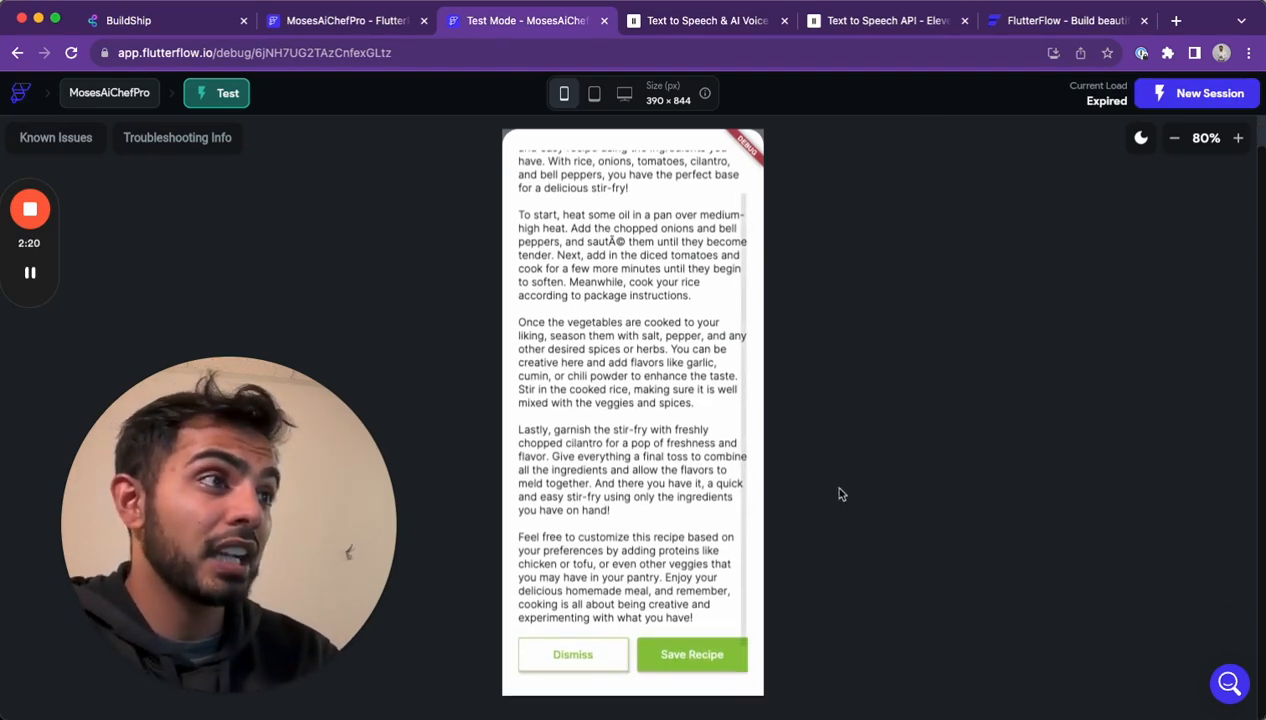
scroll(600, 579, "down", 1)
left_click(608, 663)
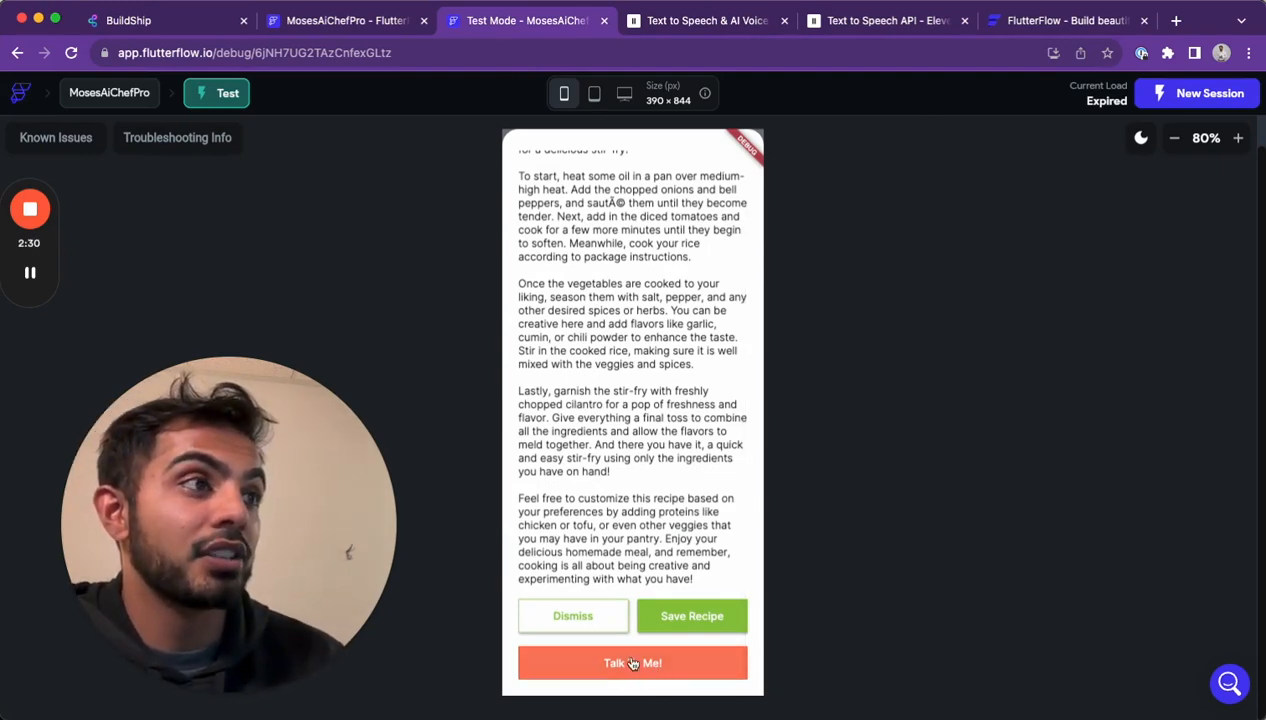
Switch to the MosesAiChefPro project in FlutterFlow and open the BottomSheet component from the page and component list.
left_click(376, 24)
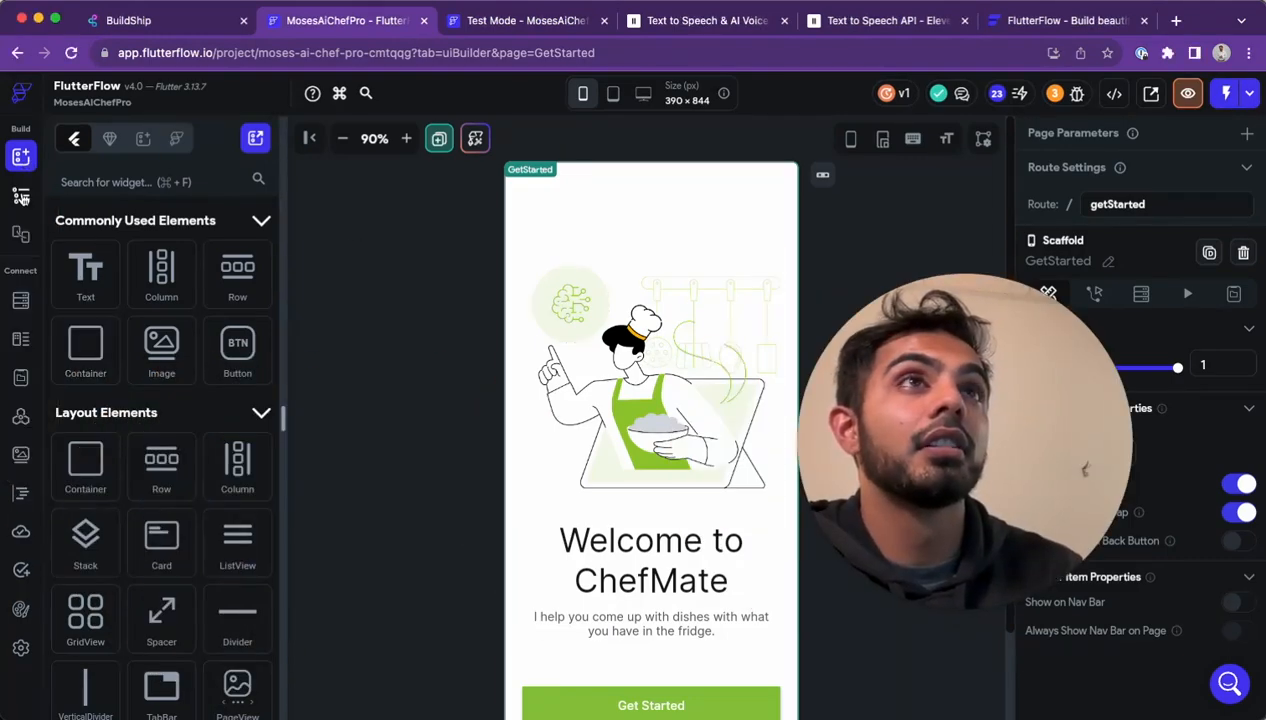
left_click(21, 195)
left_click_drag(138, 299, 139, 489)
scroll(150, 404, "down", 5)
scroll(150, 404, "up", 3)
scroll(150, 404, "up", 3)
scroll(130, 390, "down", 2)
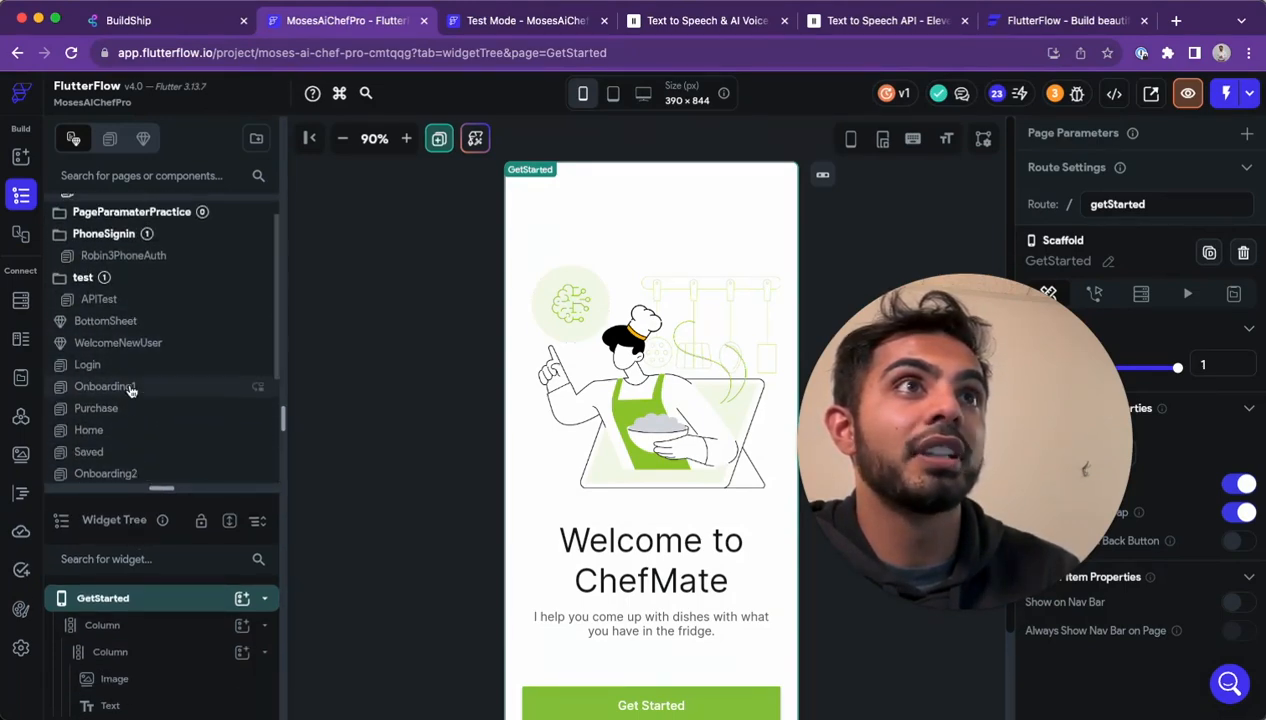
left_click(120, 311)
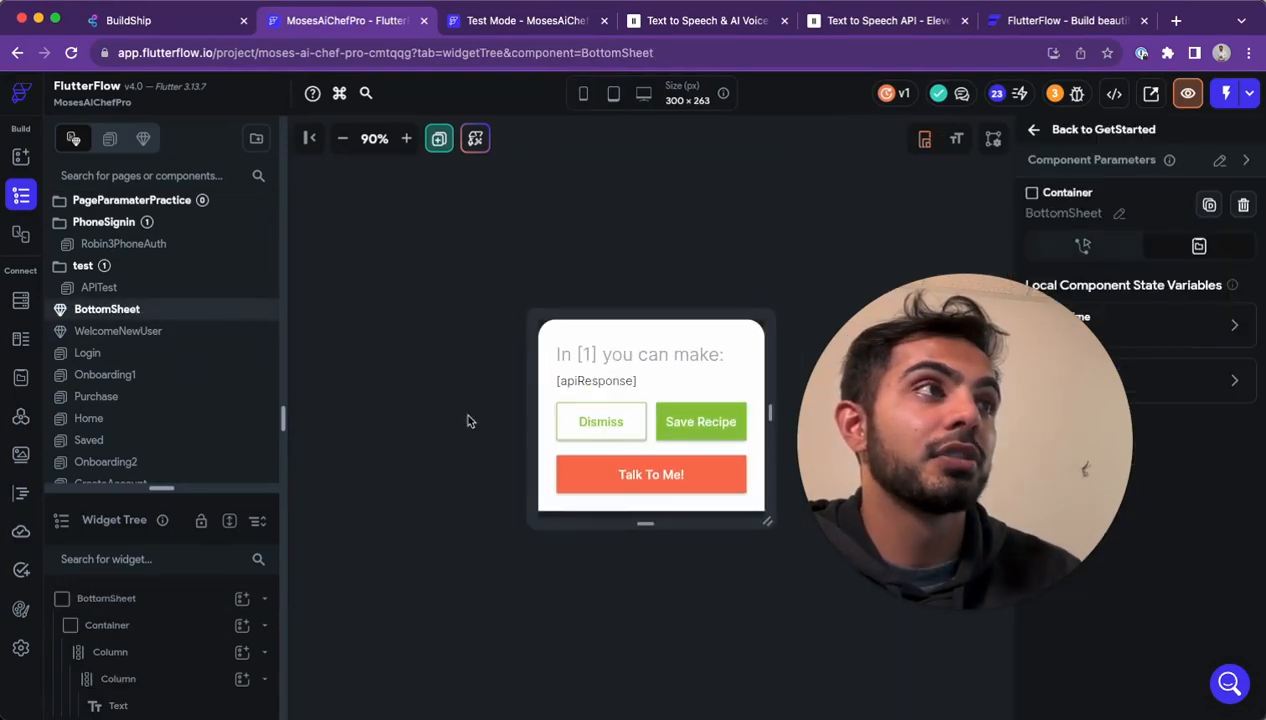
Open the action flow of the Talk To Me! button and expand the instructions variable of its Text To Speech API call.
left_click(669, 471)
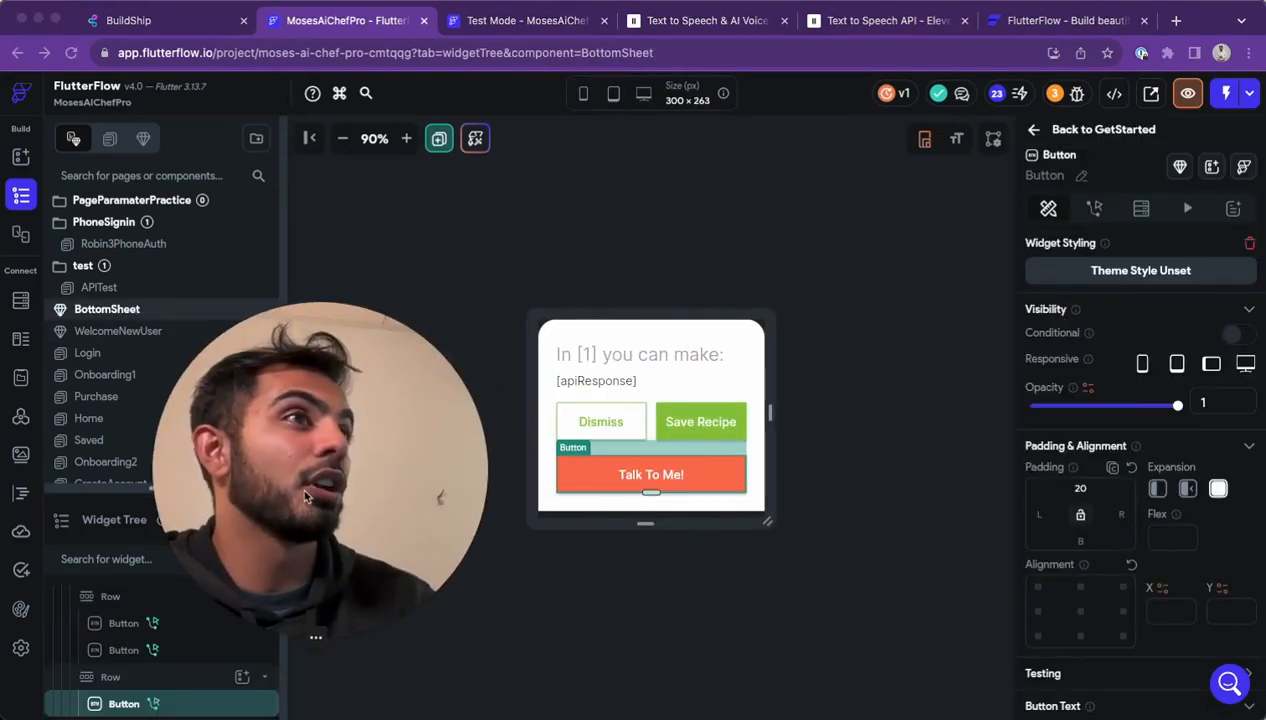
left_click(1094, 208)
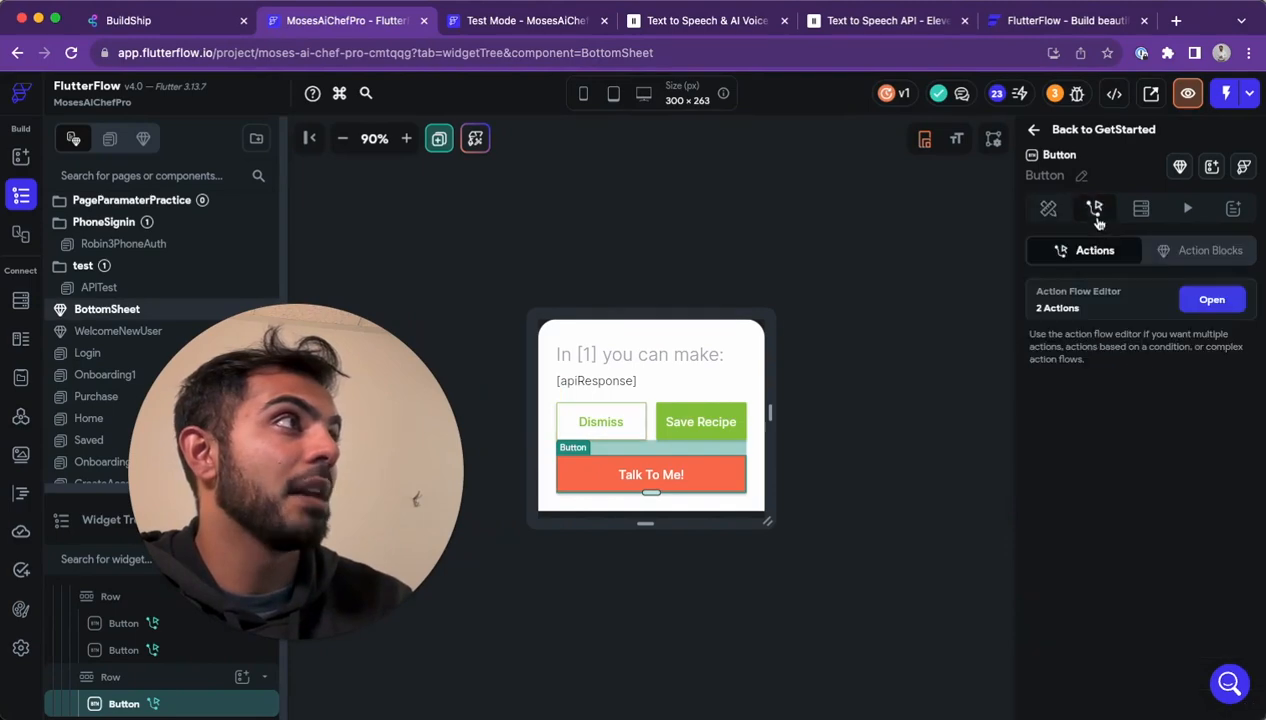
left_click(1210, 301)
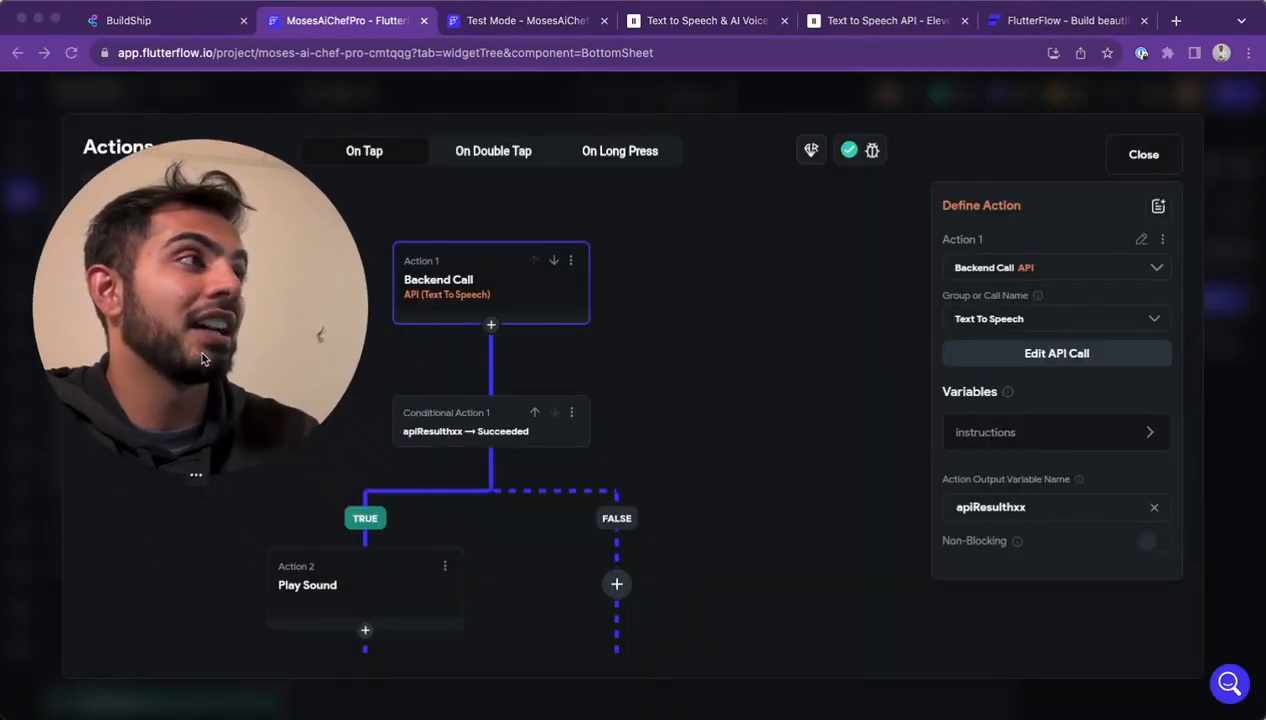
left_click(1147, 434)
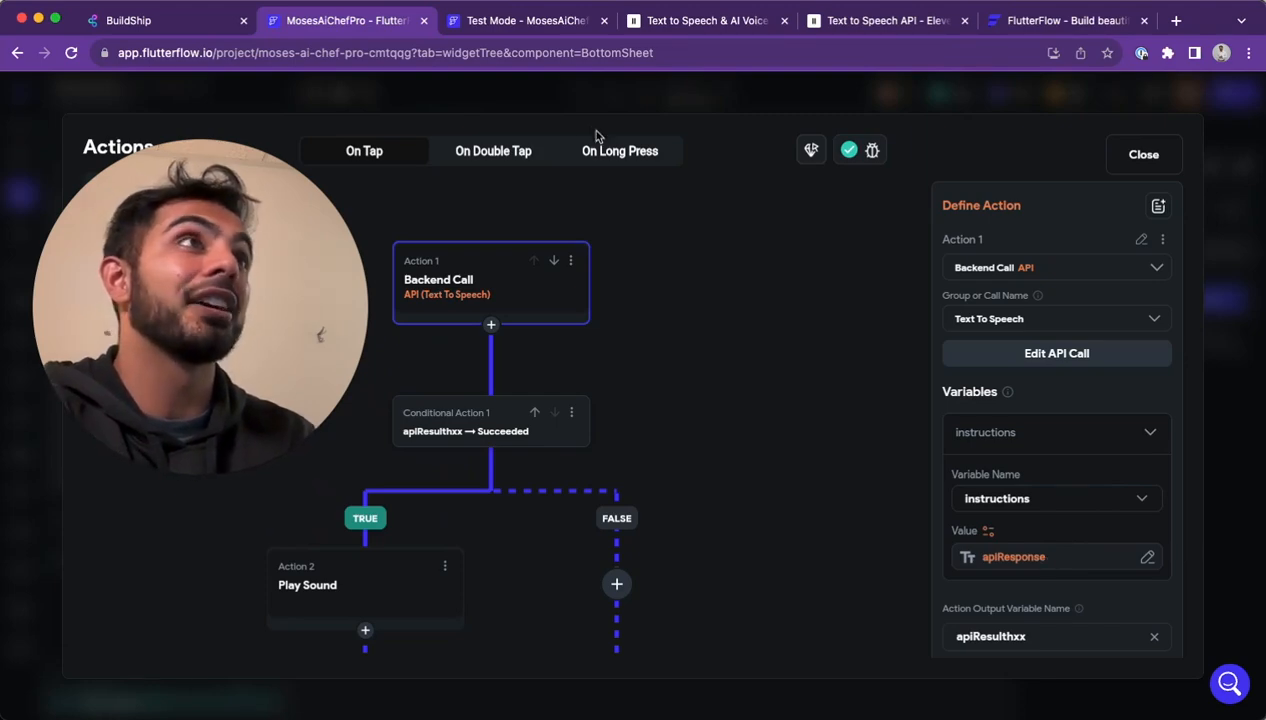
Compare the test app's recipe text and BuildShip's Text expression with the instructions variable in the FlutterFlow action.
left_click(565, 33)
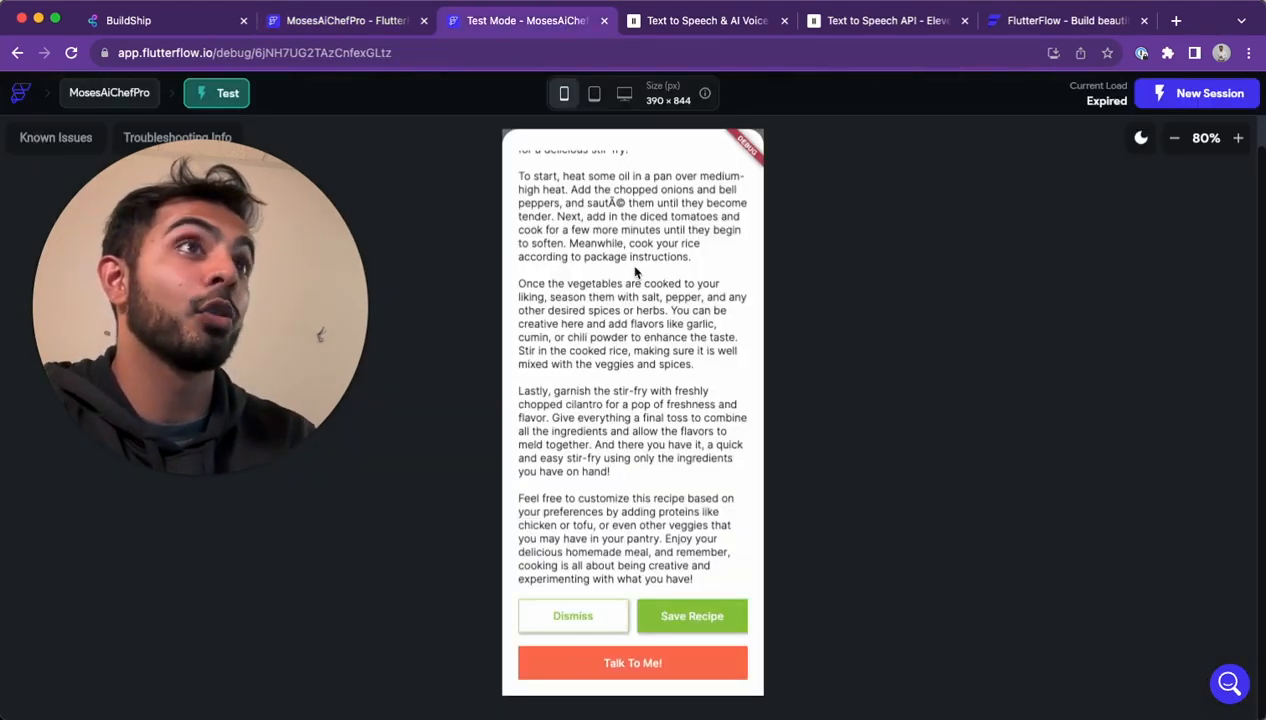
left_click(172, 22)
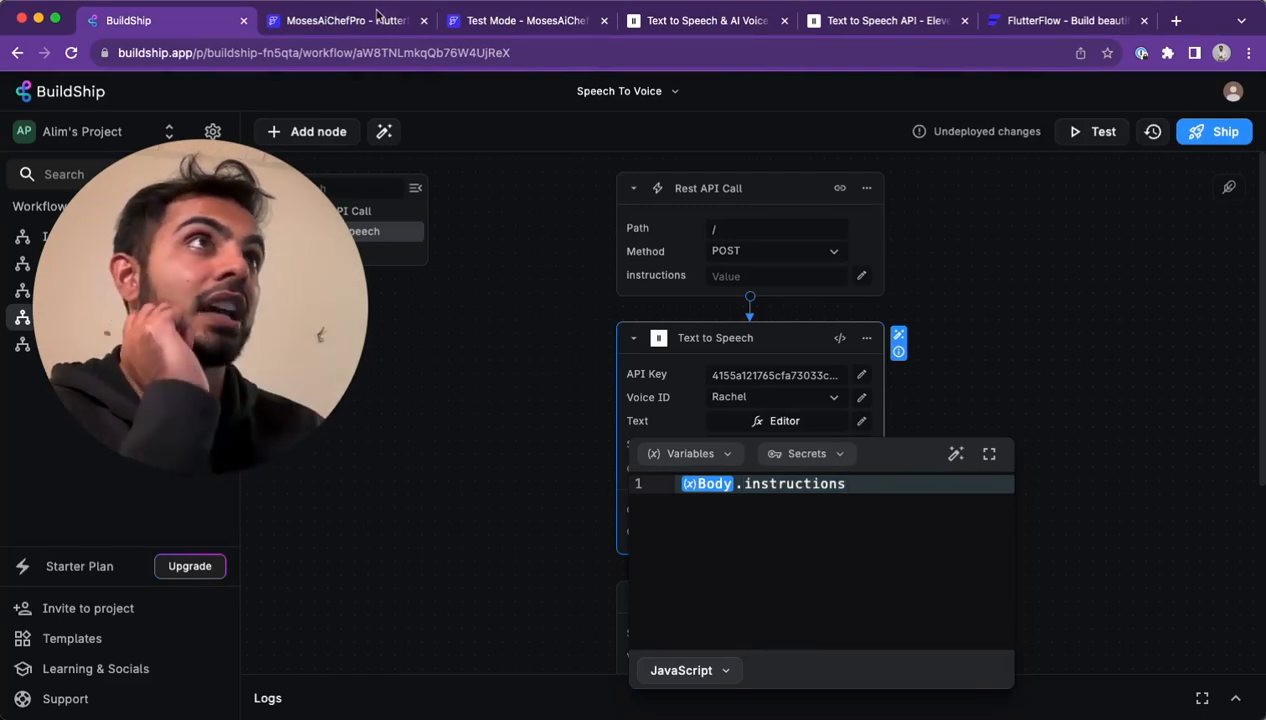
left_click(381, 14)
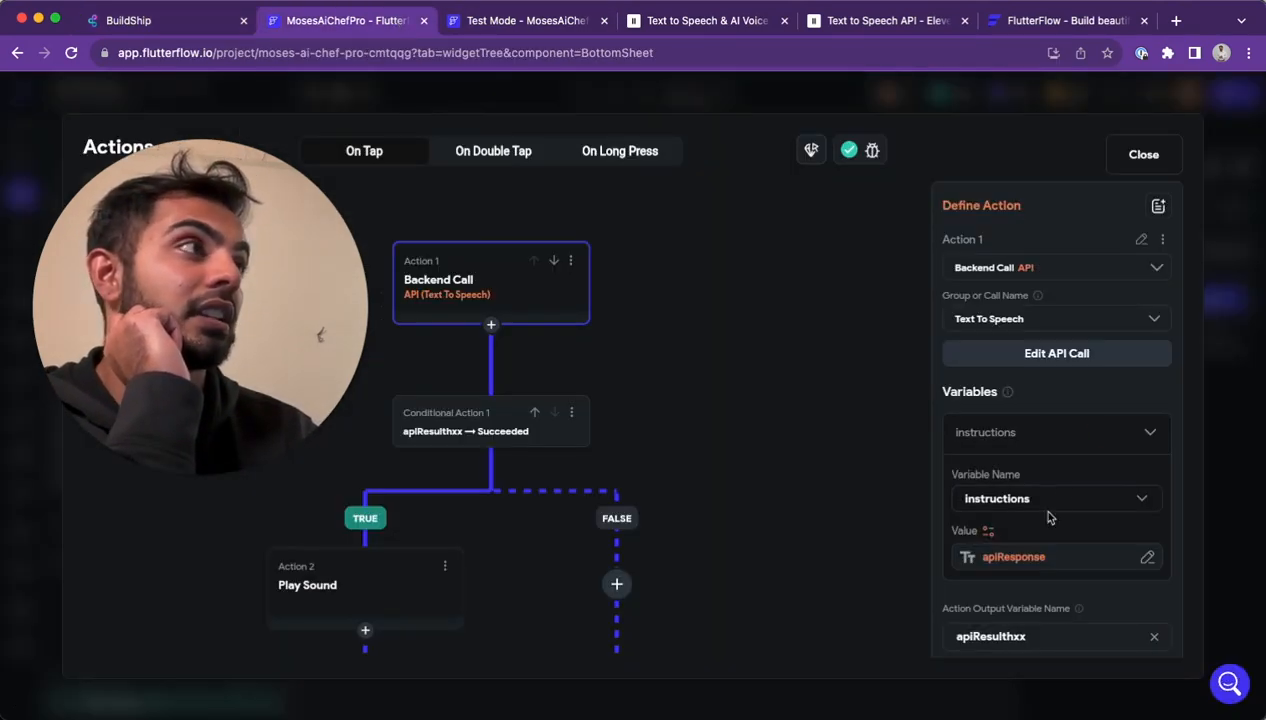
Open the Text To Speech API call from the action and show its JSON body with the instructions variable.
left_click(1050, 355)
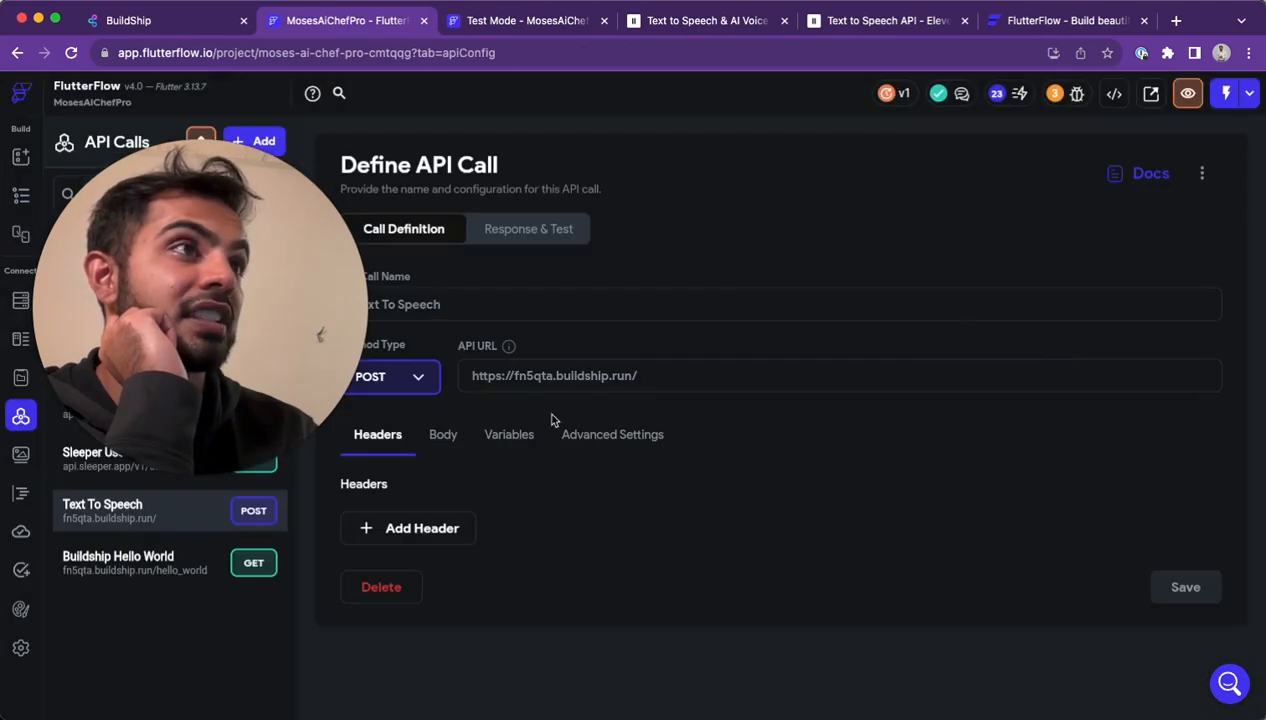
left_click(443, 434)
scroll(470, 640, "down", 1)
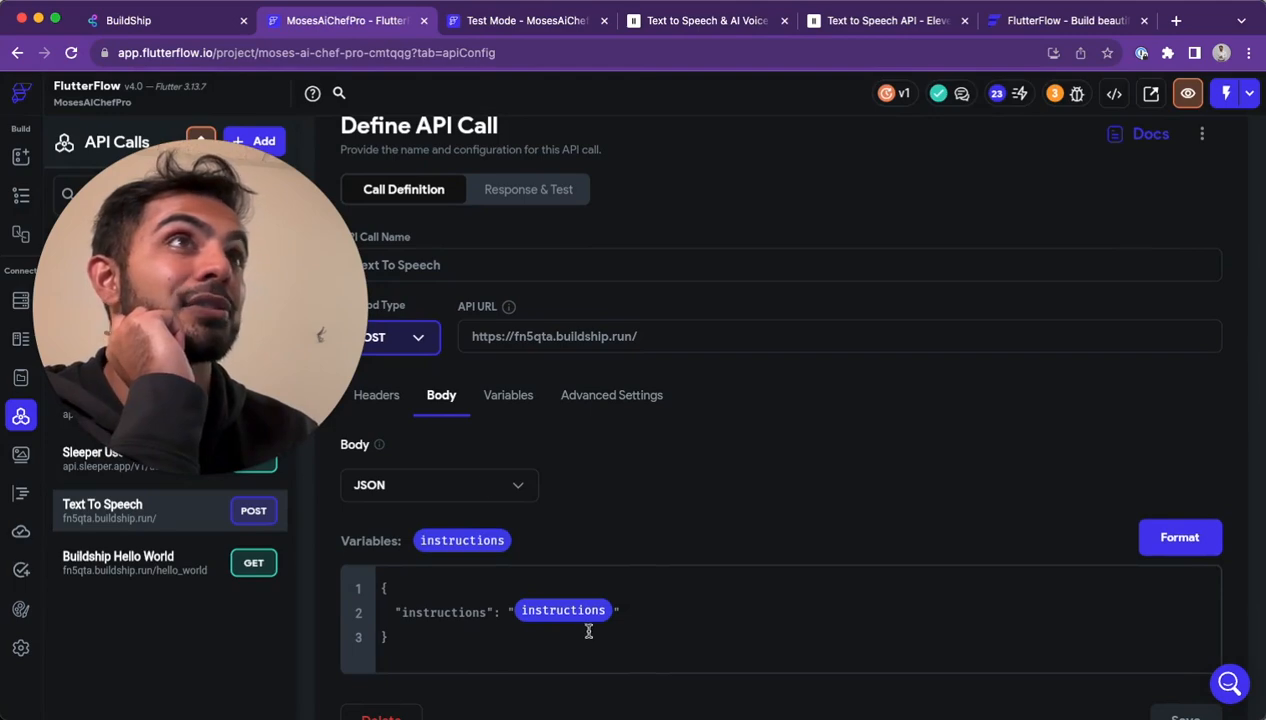
Switch to BuildShip and review the Body.instructions expression in the Text to Speech node's Text field, closing its editor.
left_click(208, 24)
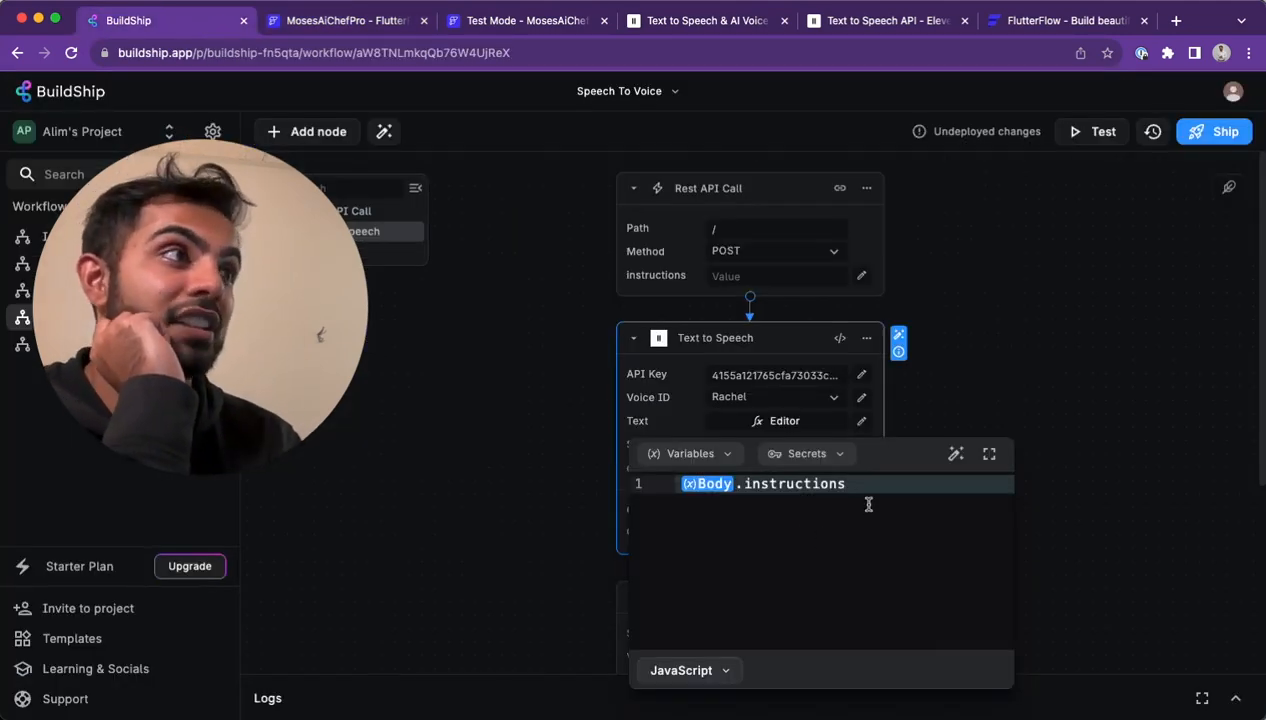
left_click_drag(877, 496, 680, 468)
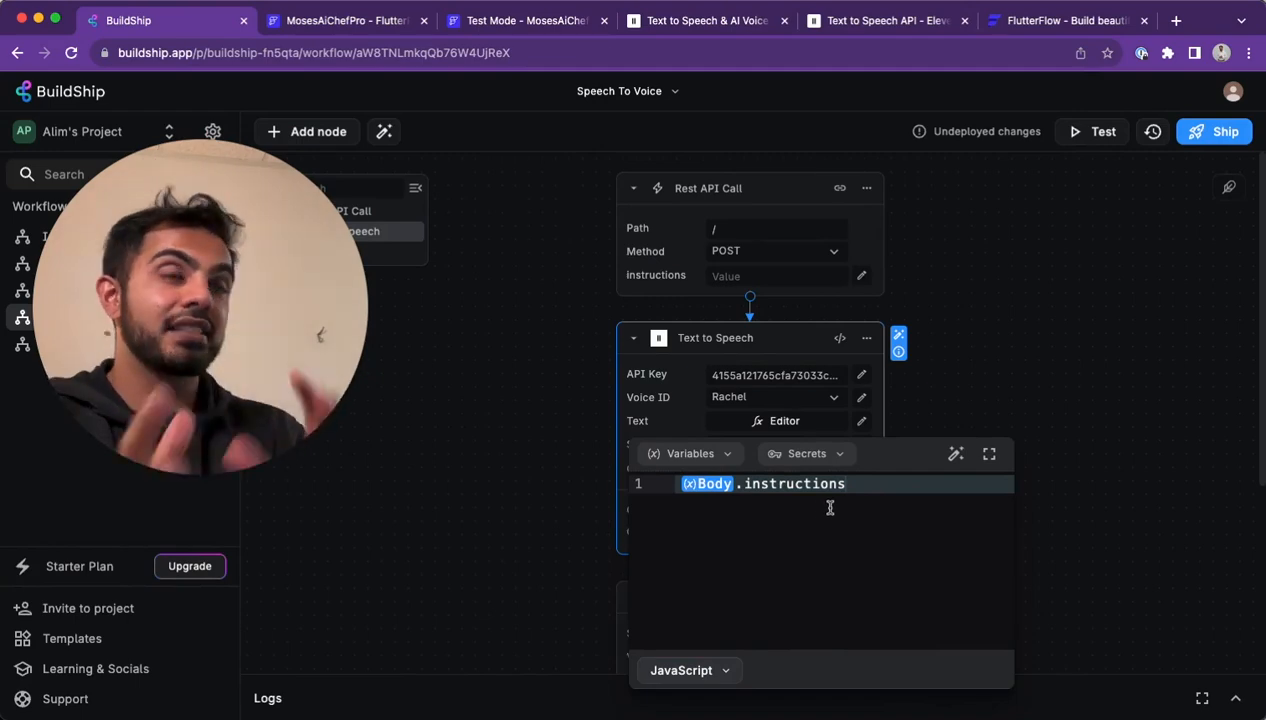
left_click(1046, 355)
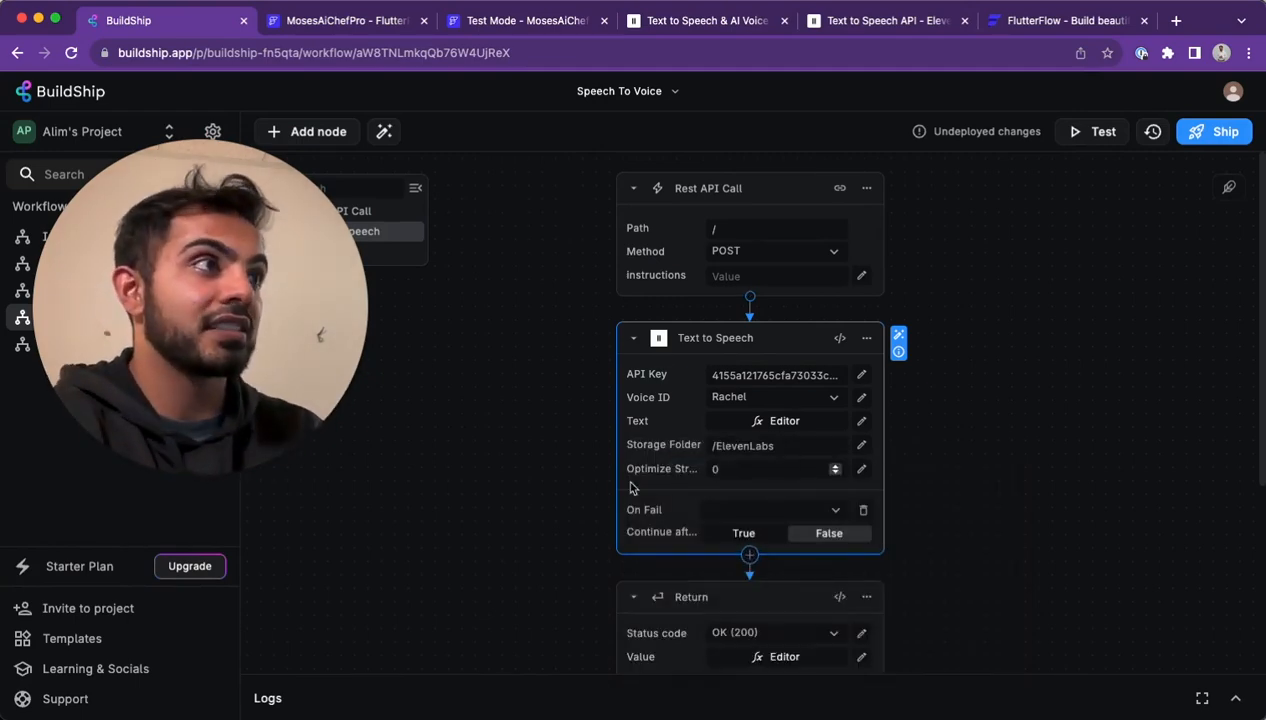
Open the Value expression of the workflow's Return node.
left_click_drag(947, 517, 950, 456)
scroll(933, 508, "down", 1)
scroll(930, 508, "down", 1)
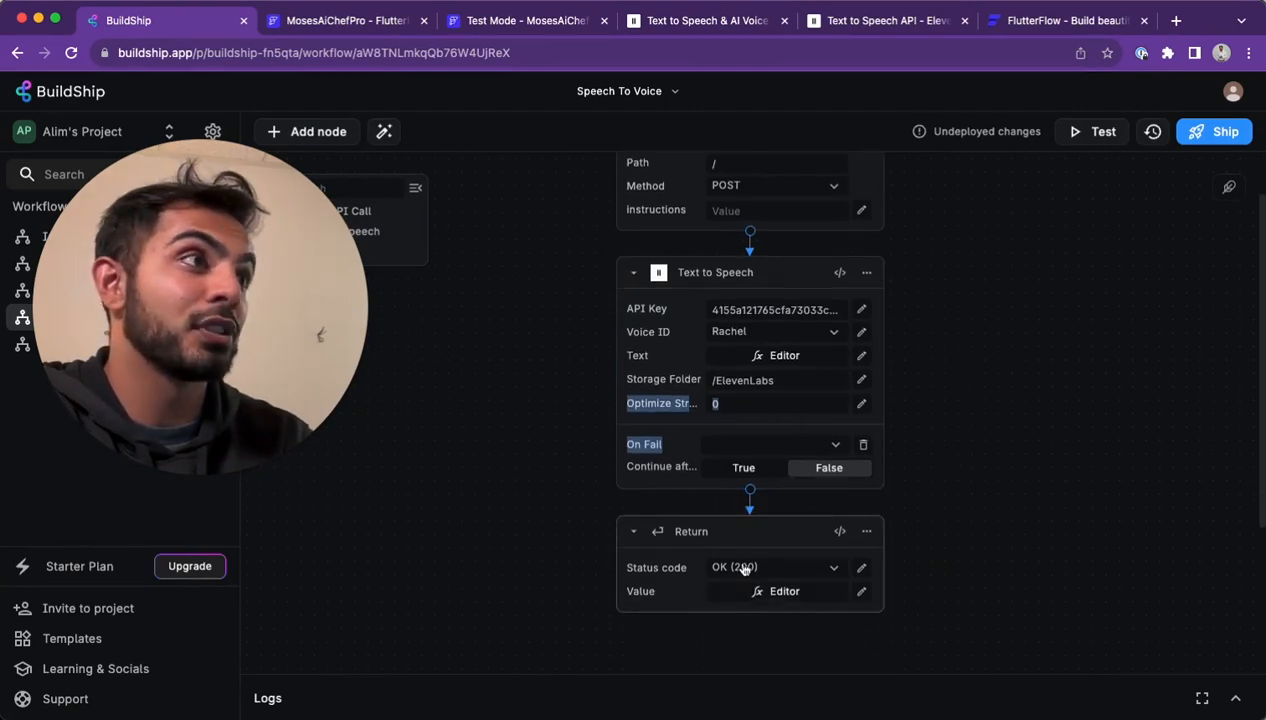
left_click(776, 592)
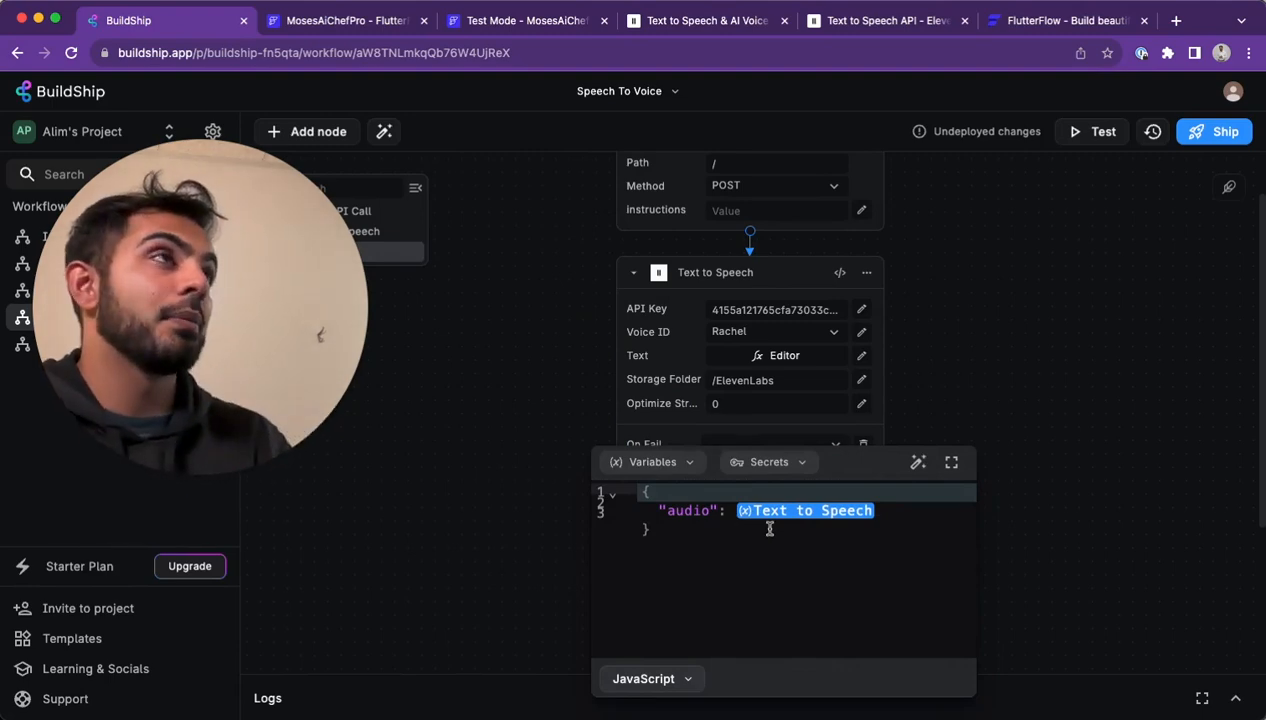
Switch to the ElevenLabs Text to Speech API reference and look over its endpoint and introduction.
left_click(703, 22)
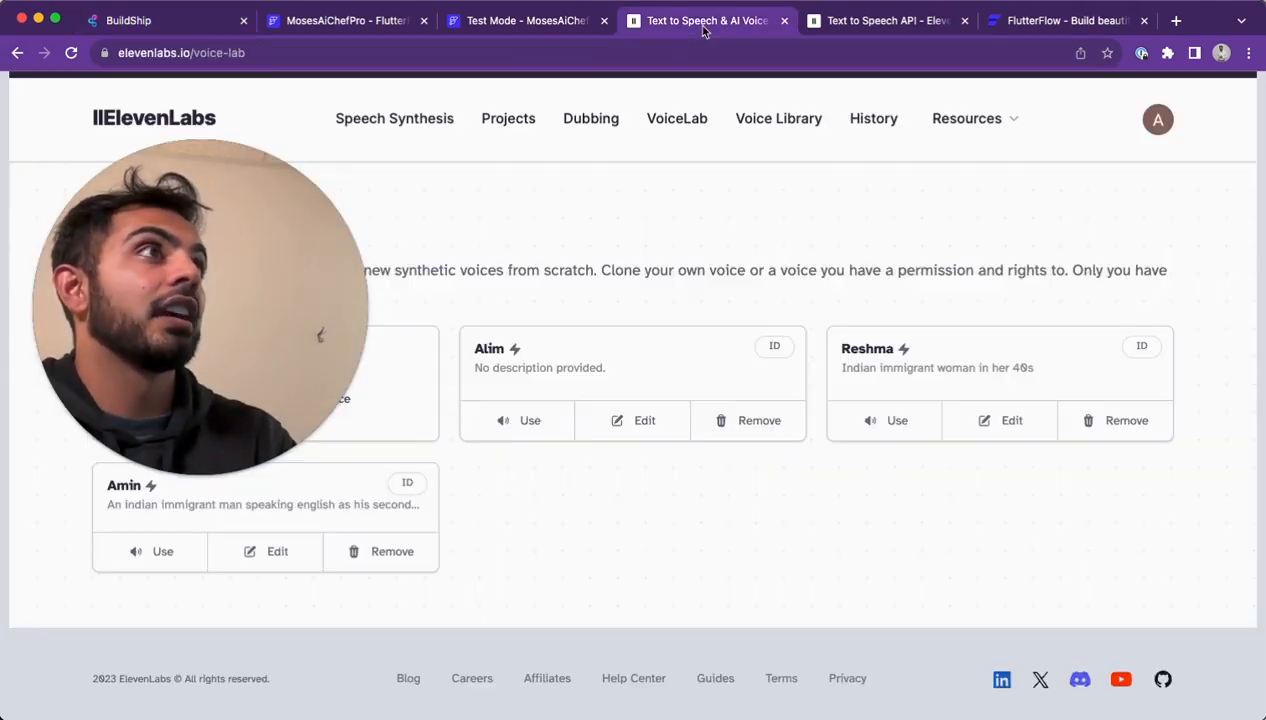
left_click(826, 24)
left_click_drag(257, 367, 217, 270)
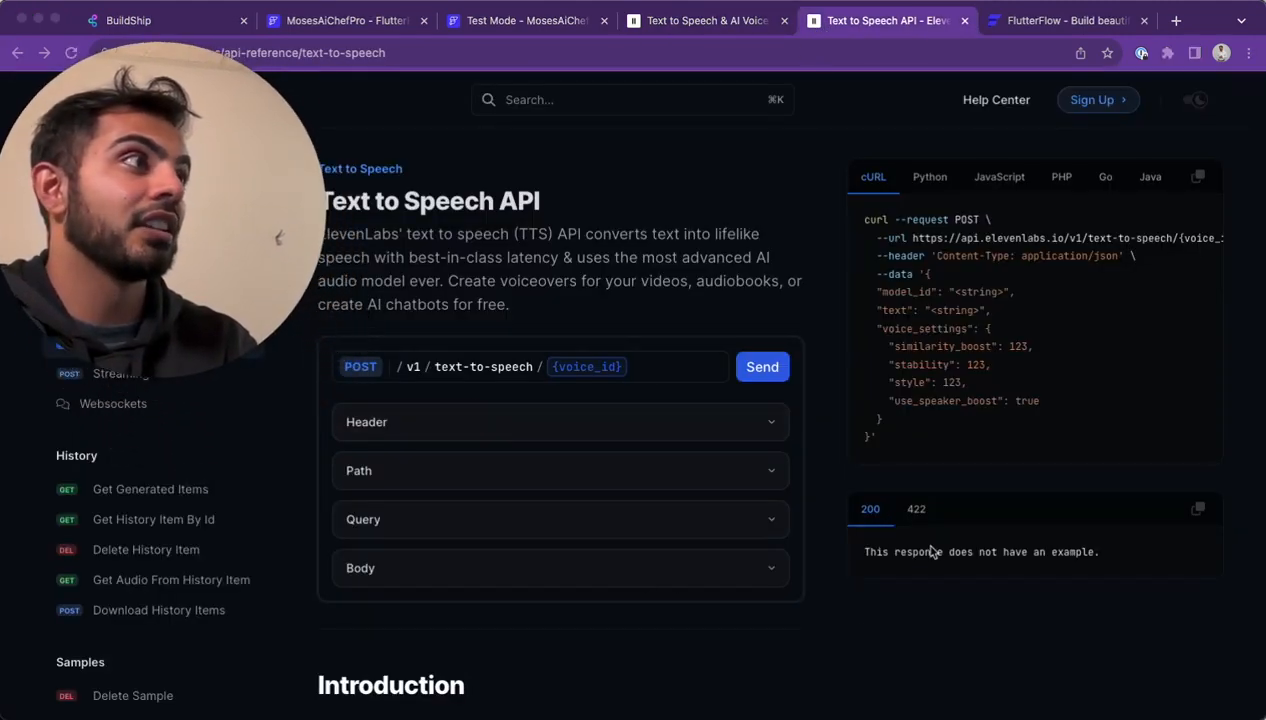
scroll(700, 478, "down", 5)
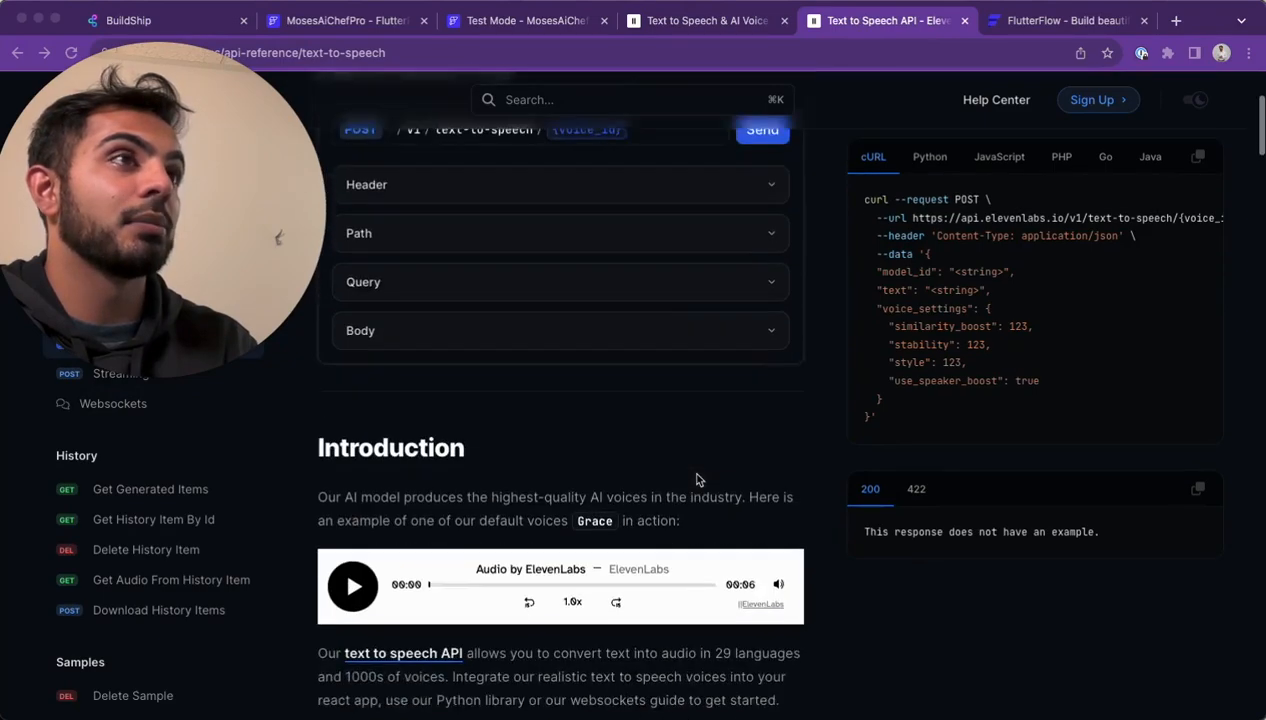
scroll(697, 480, "down", 3)
scroll(697, 480, "up", 5)
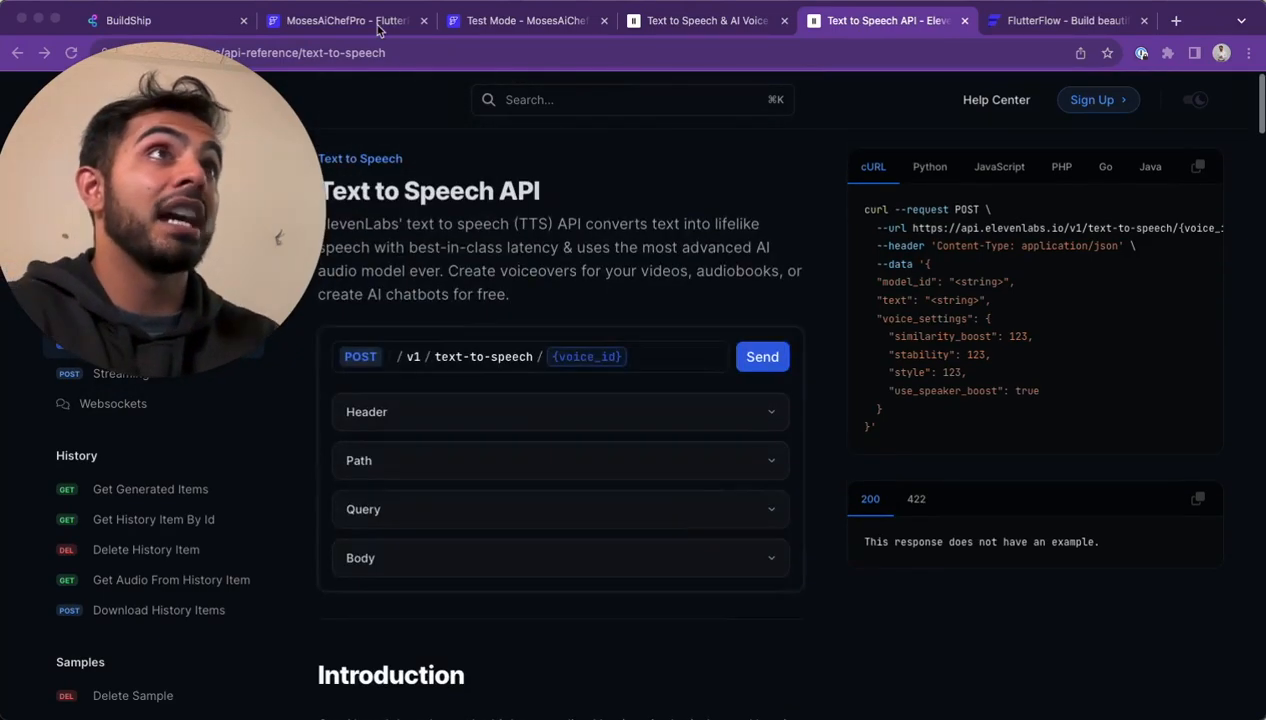
Return to the MosesAiChefPro project in FlutterFlow and open the action flow of the BottomSheet's Talk To Me! button.
left_click(367, 22)
key("ctrl+Tab")
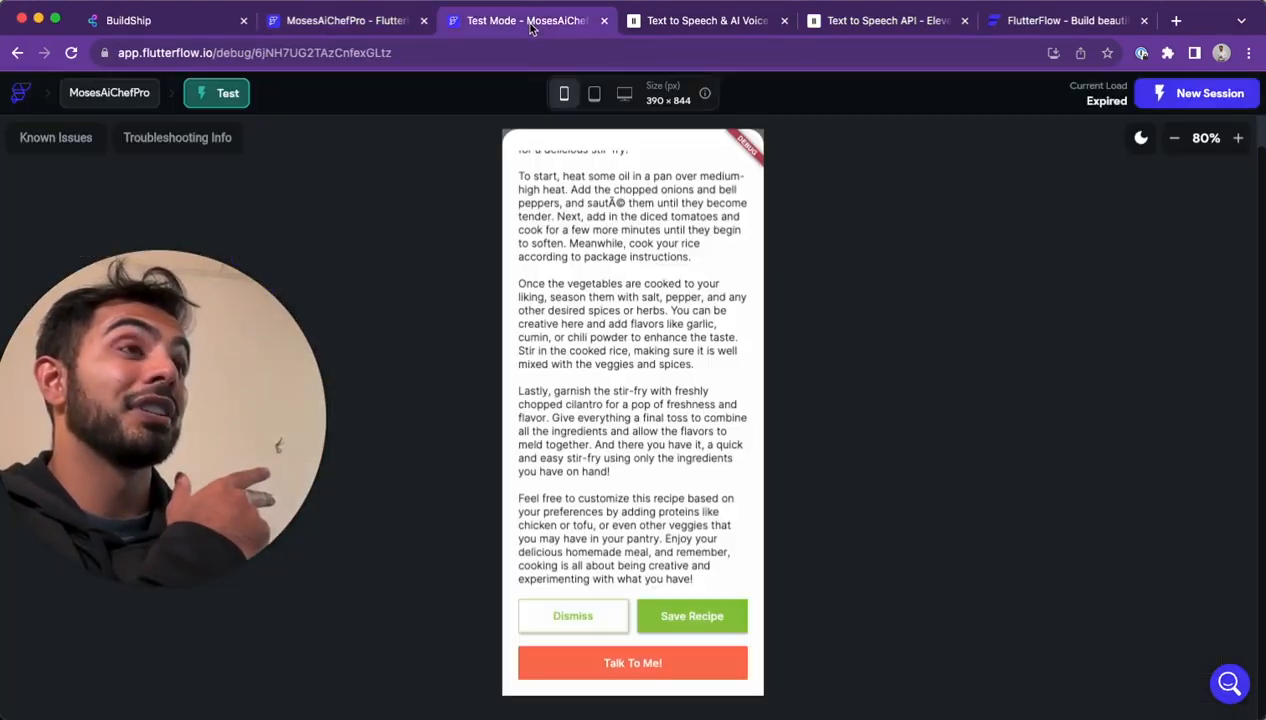
left_click(349, 22)
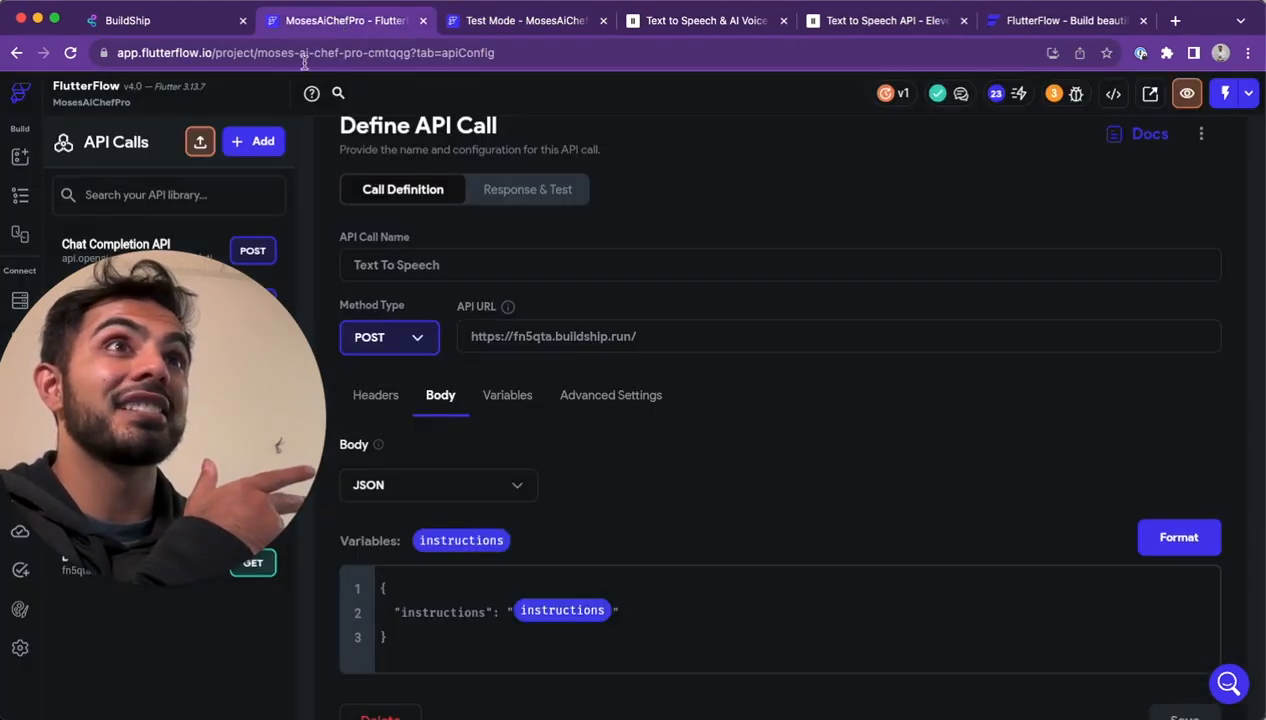
left_click(20, 156)
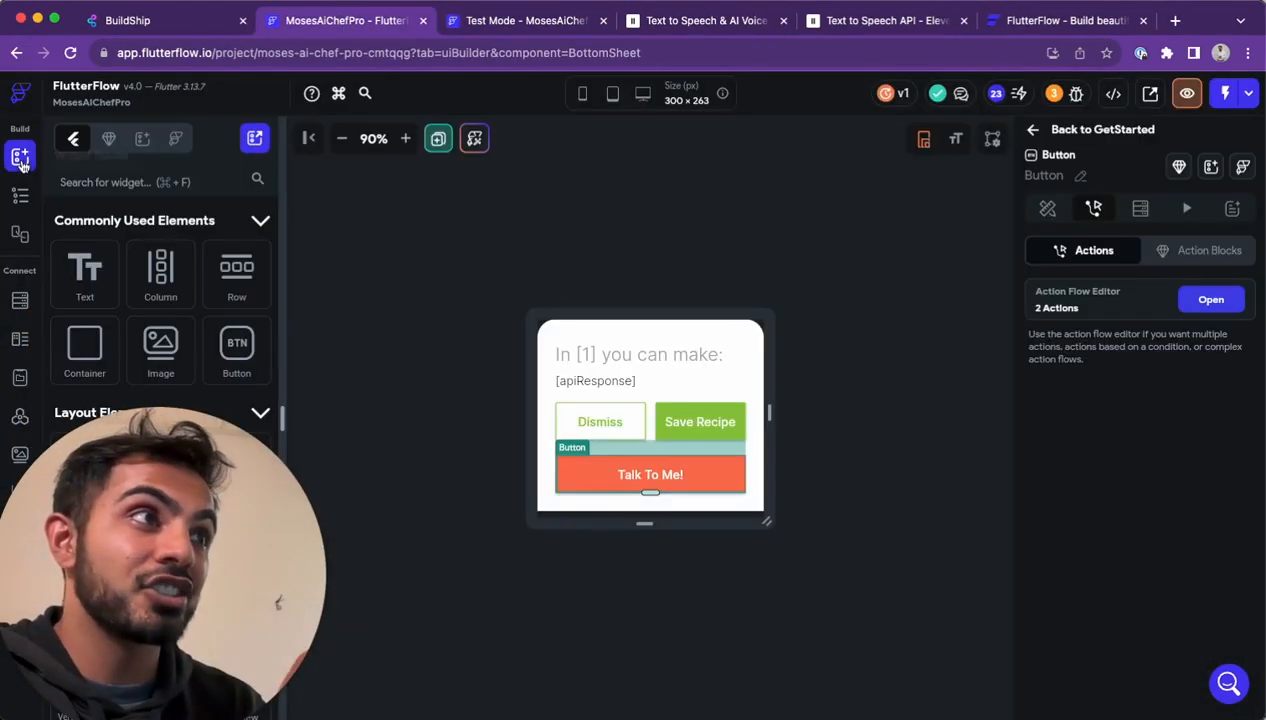
left_click(1212, 304)
left_click_drag(697, 438, 832, 365)
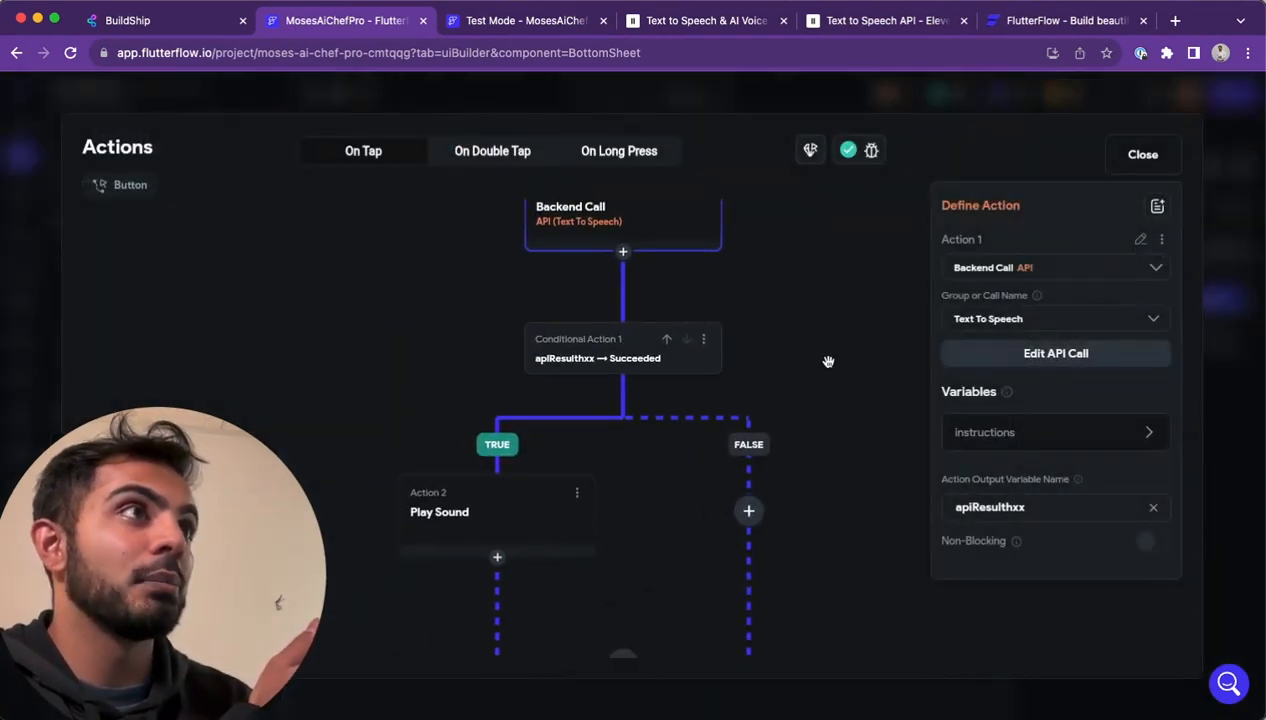
Select the Play Sound action and inspect the audioFile variable used for its network path, closing it without changes.
left_click(466, 515)
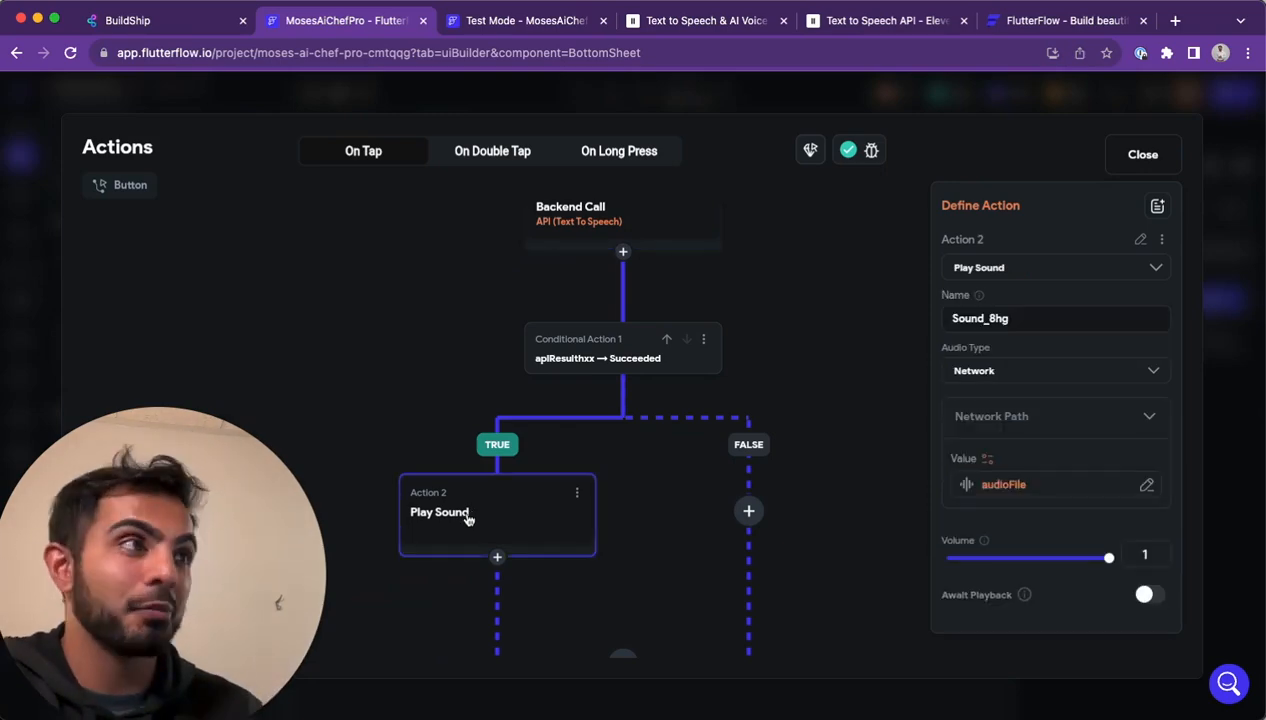
left_click(1003, 484)
scroll(750, 575, "down", 2)
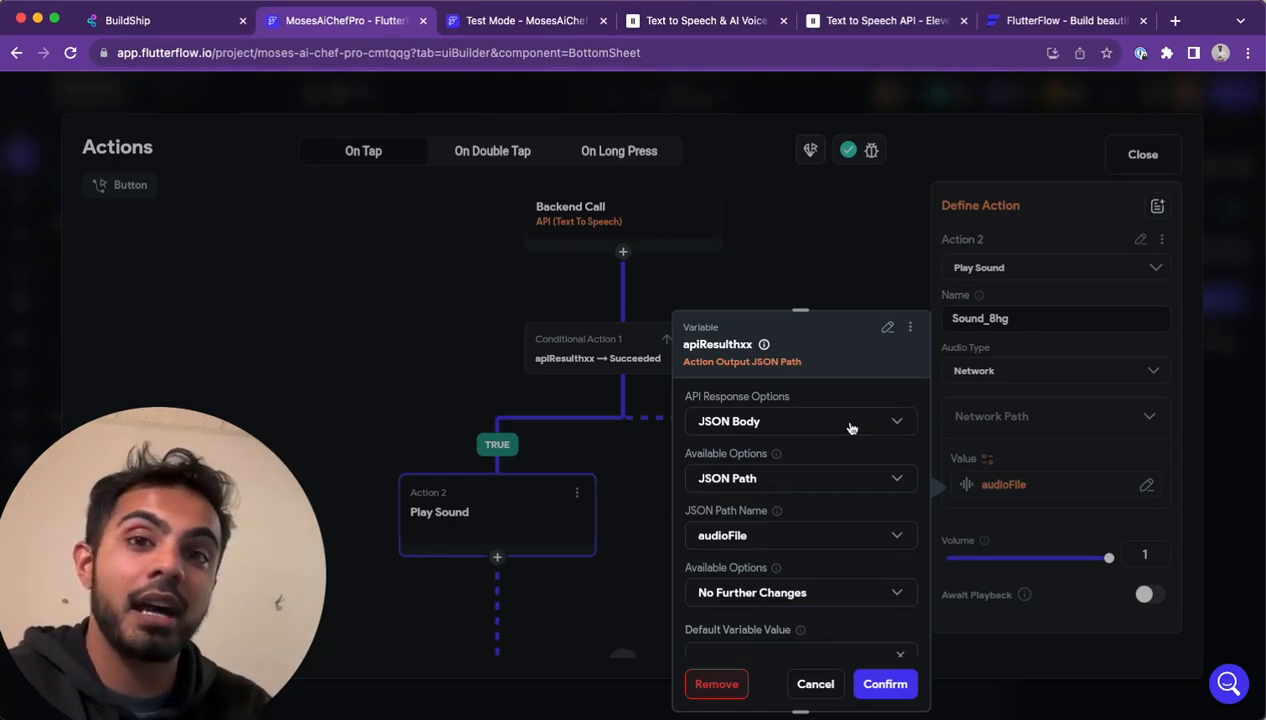
scroll(820, 494, "down", 1)
left_click(865, 249)
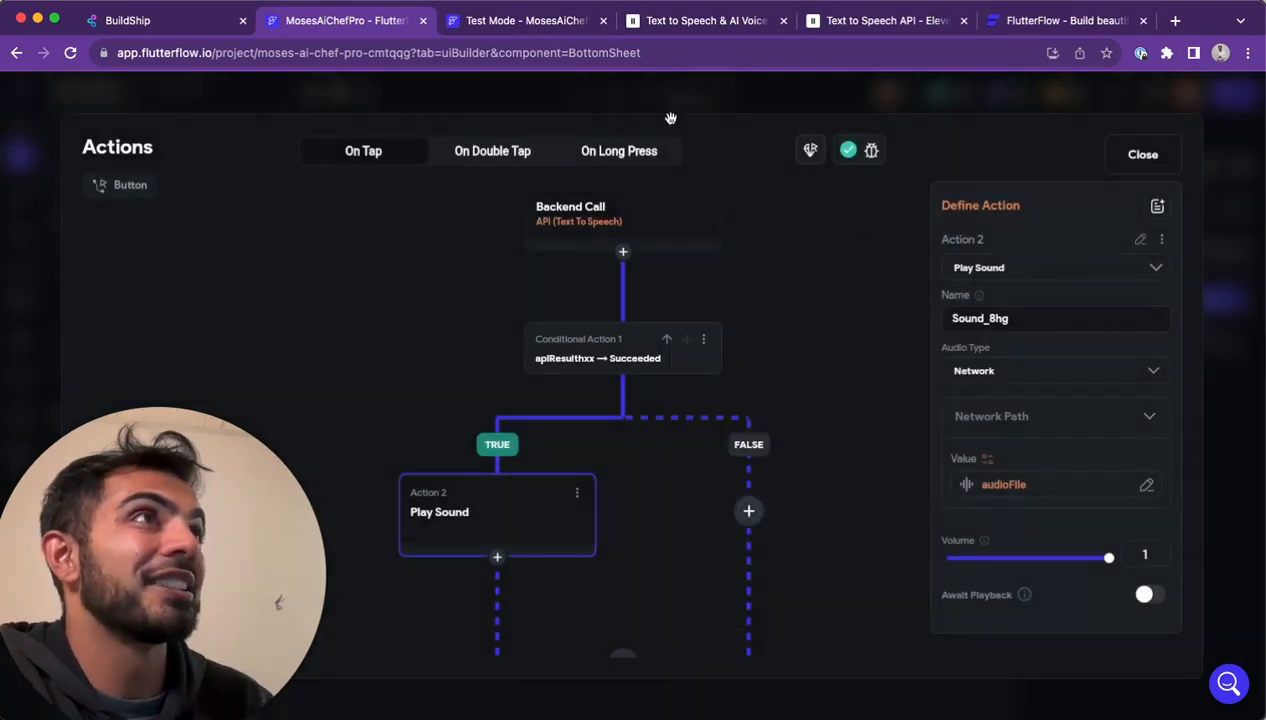
Switch to the FlutterFlow test app and start reading the recipe aloud with Talk To Me!
left_click(490, 28)
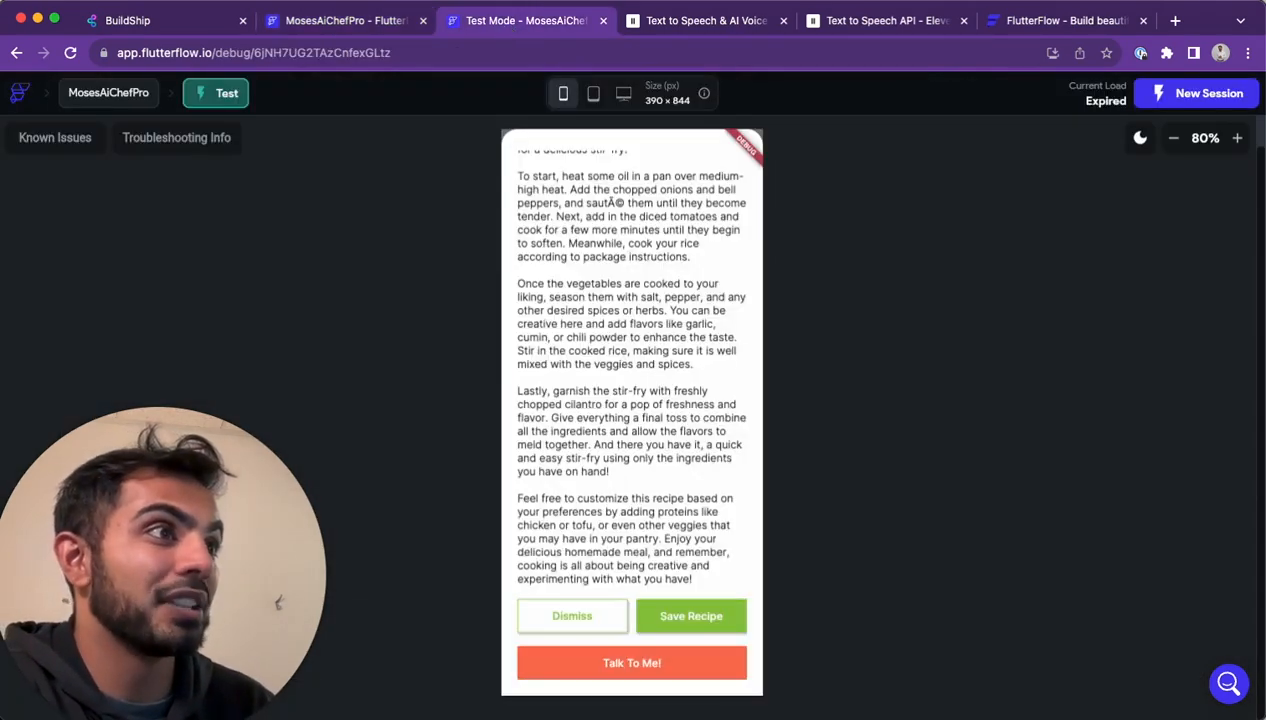
left_click(653, 668)
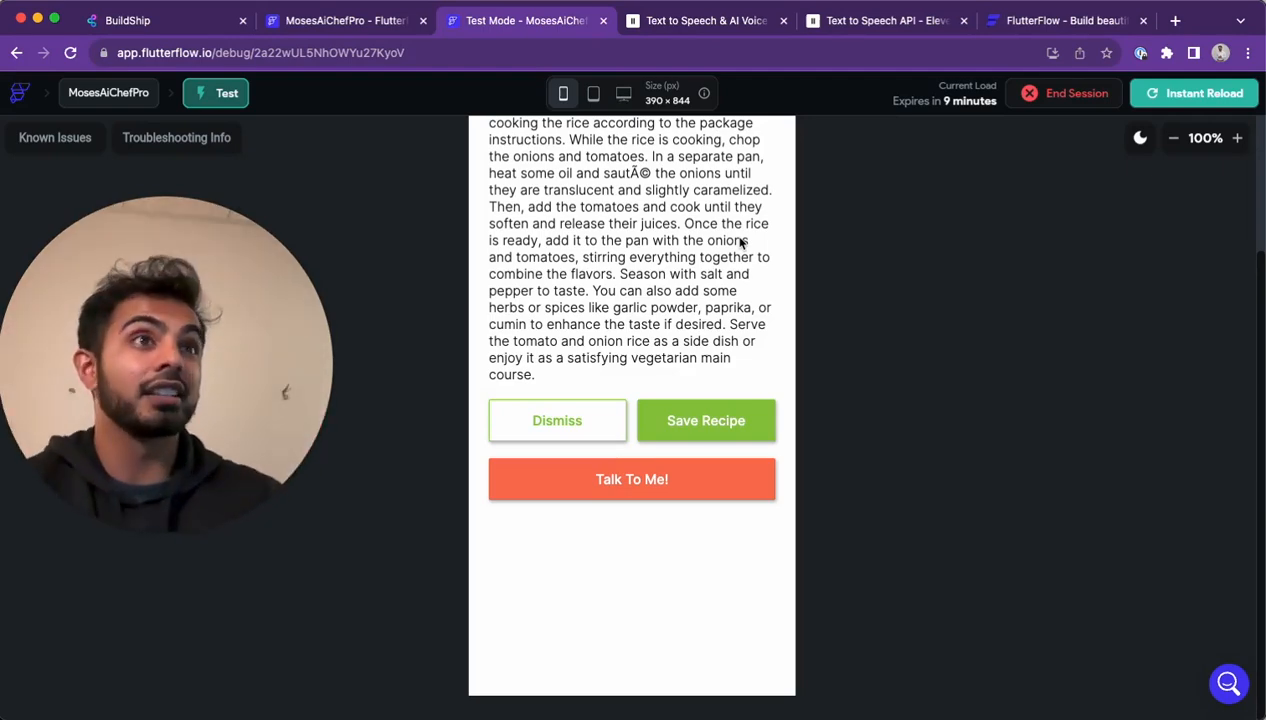
Switch to the Speech To Voice workflow in BuildShip, collapse the logs, and review its nodes from Rest API Call to Return.
left_click(190, 22)
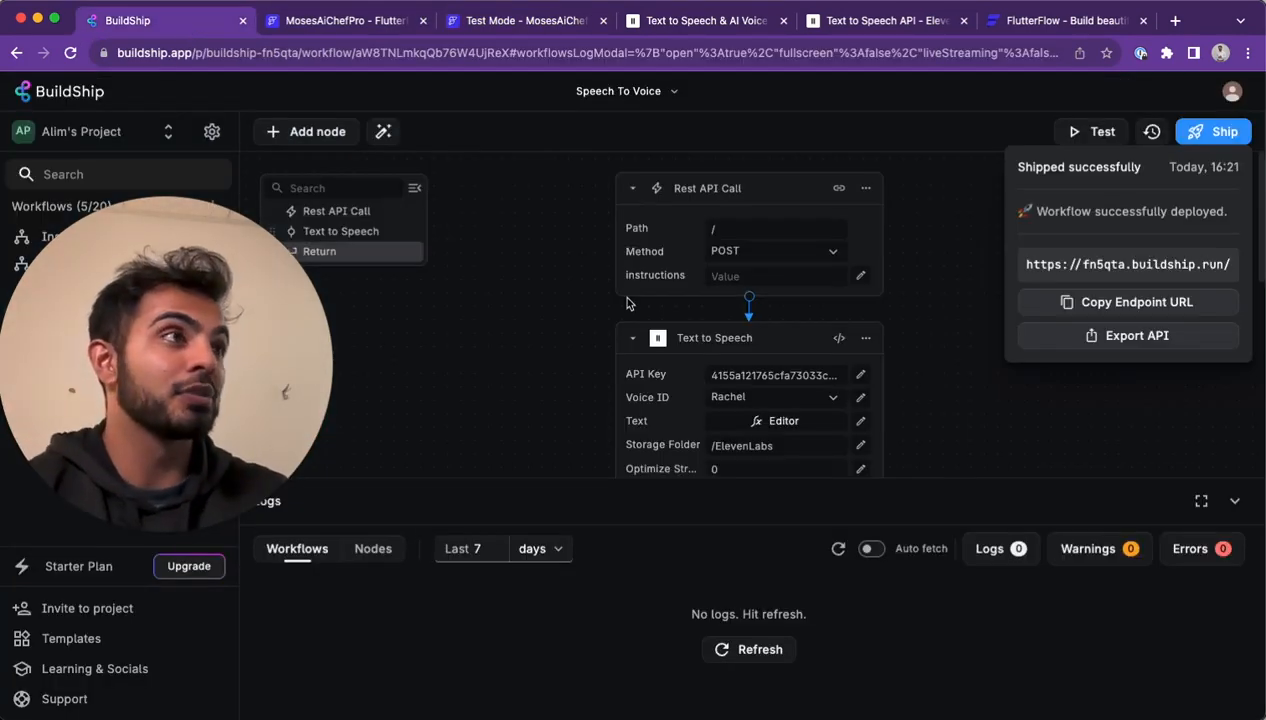
left_click(1234, 503)
left_click(1236, 504)
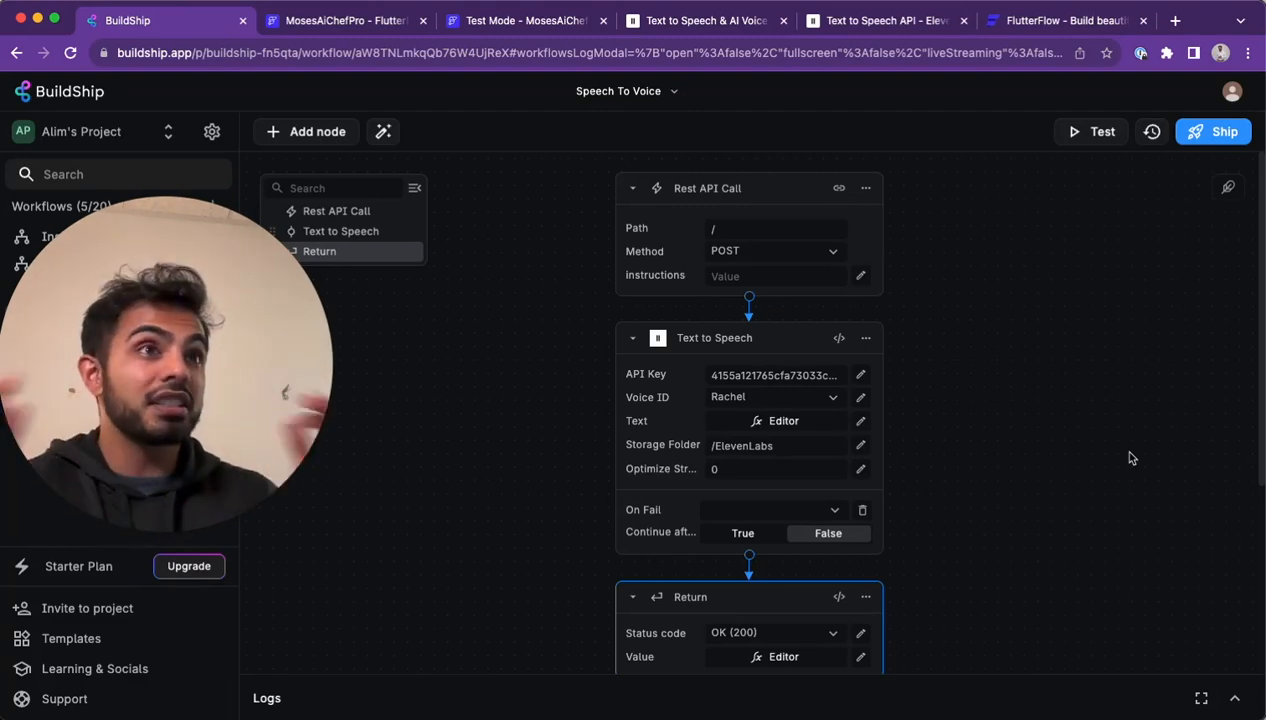
scroll(917, 440, "down", 1)
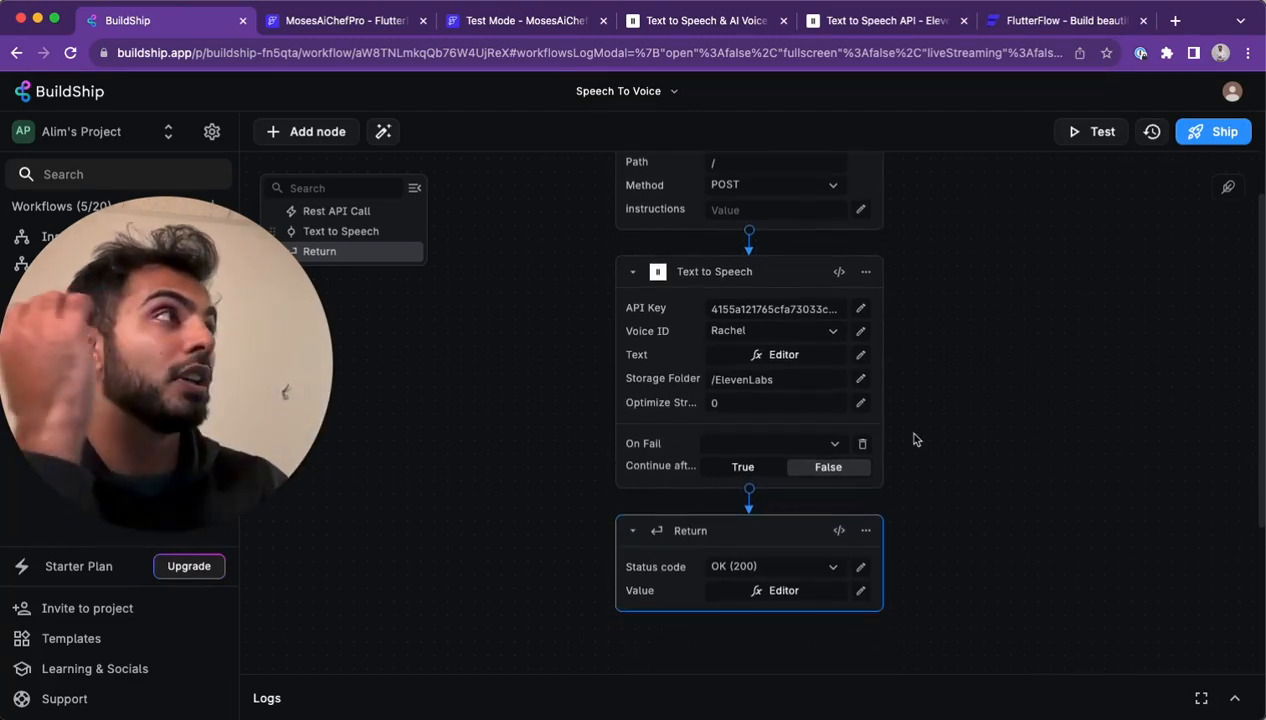
scroll(917, 440, "up", 1)
left_click_drag(292, 448, 261, 573)
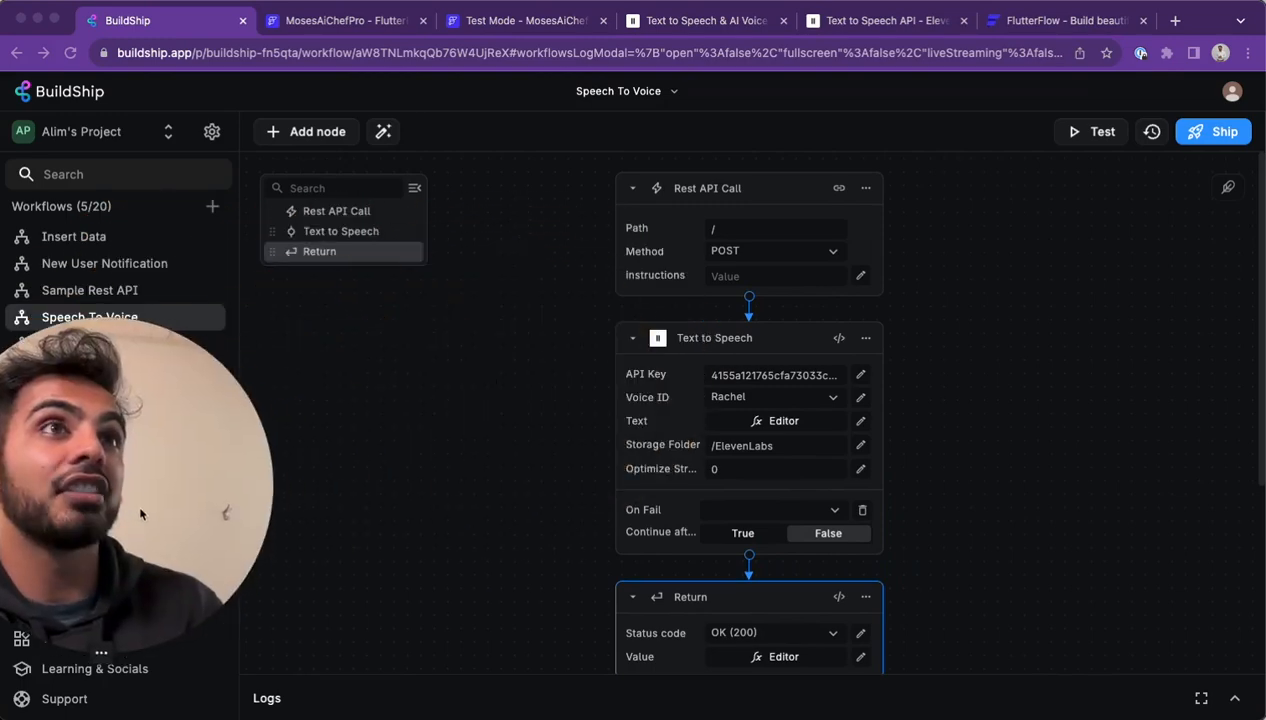
scroll(940, 452, "down", 1)
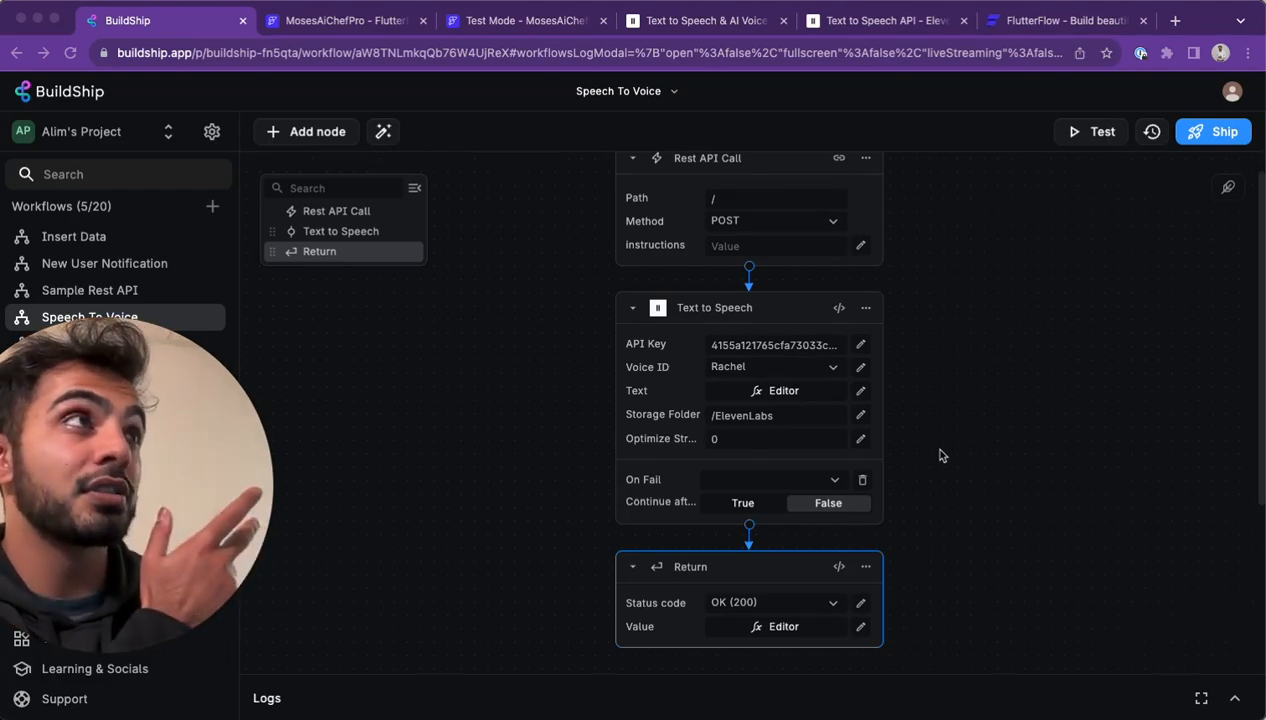
Switch to the FlutterFlow test app and leave it for the Projects dashboard.
left_click(1060, 24)
left_click(522, 24)
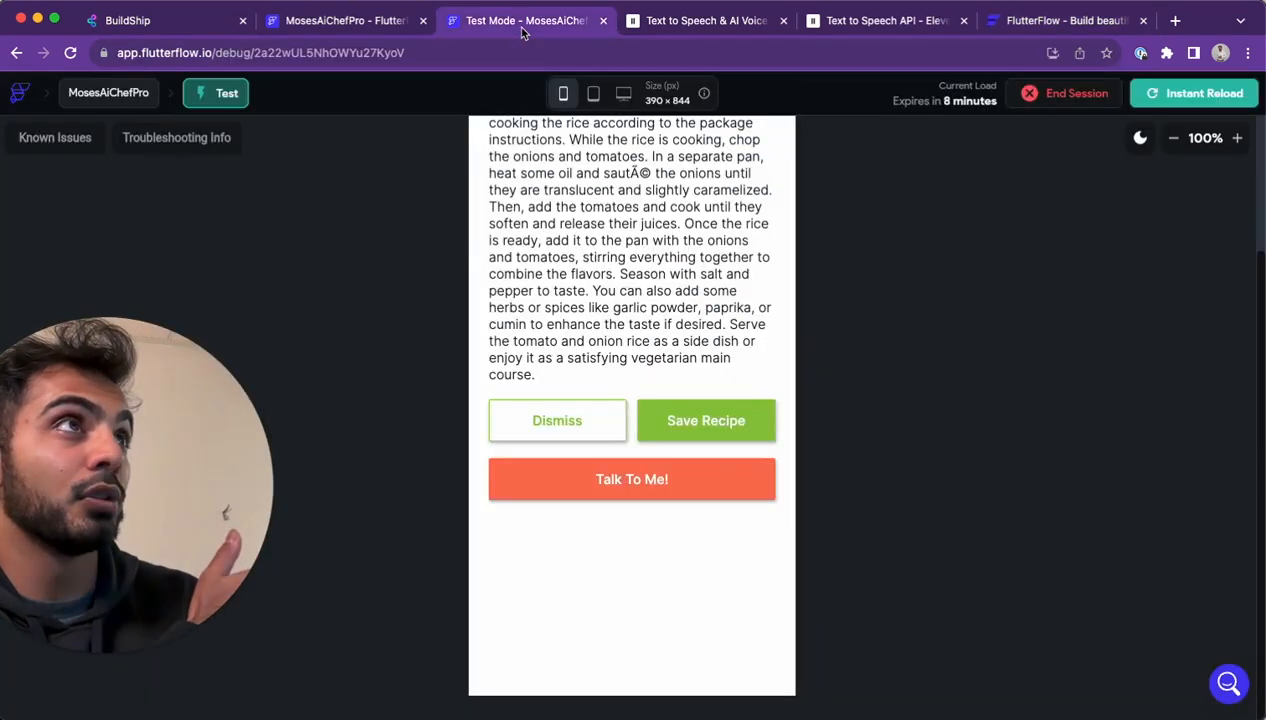
left_click(19, 92)
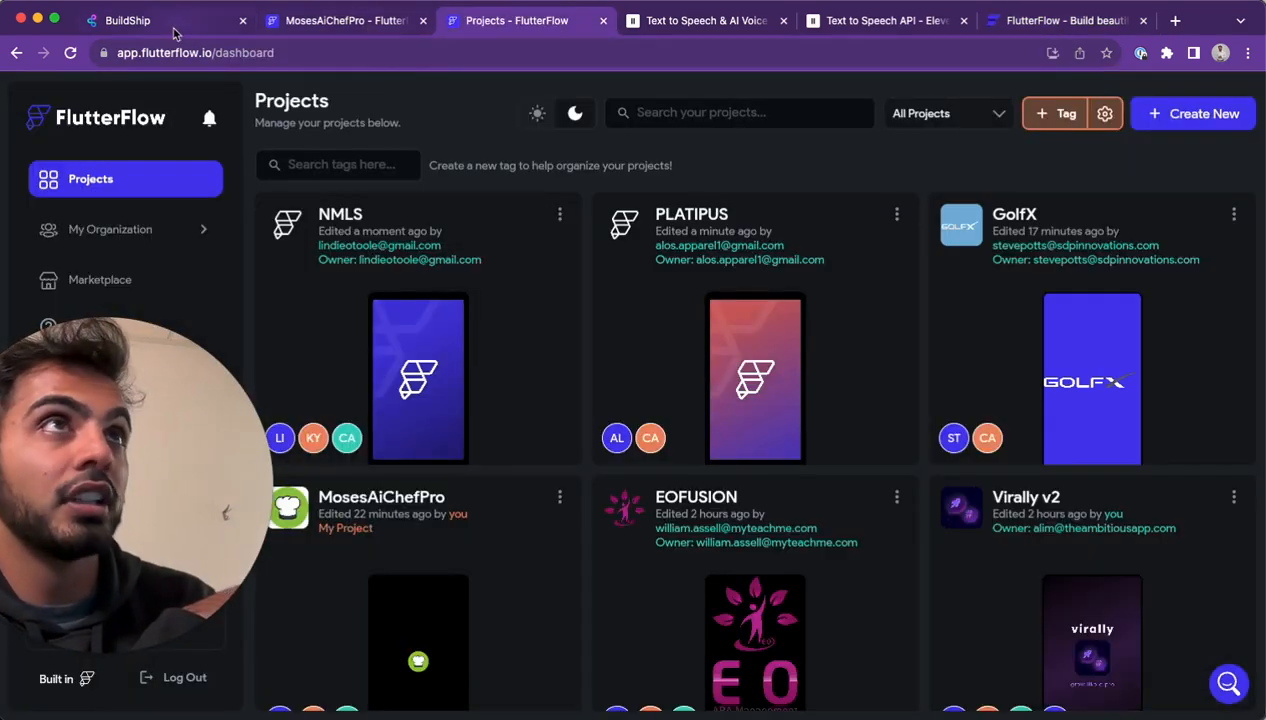
Return to the Speech To Voice workflow in BuildShip and open the code of the Text to Speech node.
left_click(170, 22)
scroll(735, 335, "up", 2)
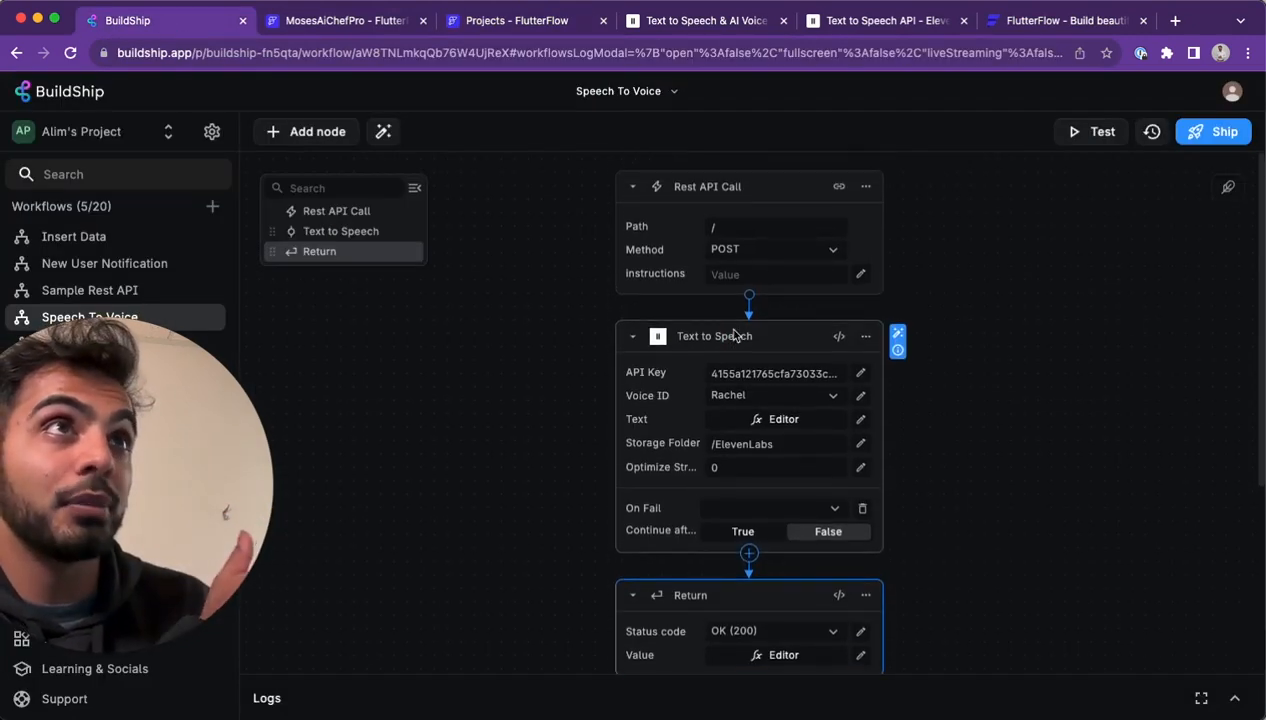
scroll(726, 432, "down", 3)
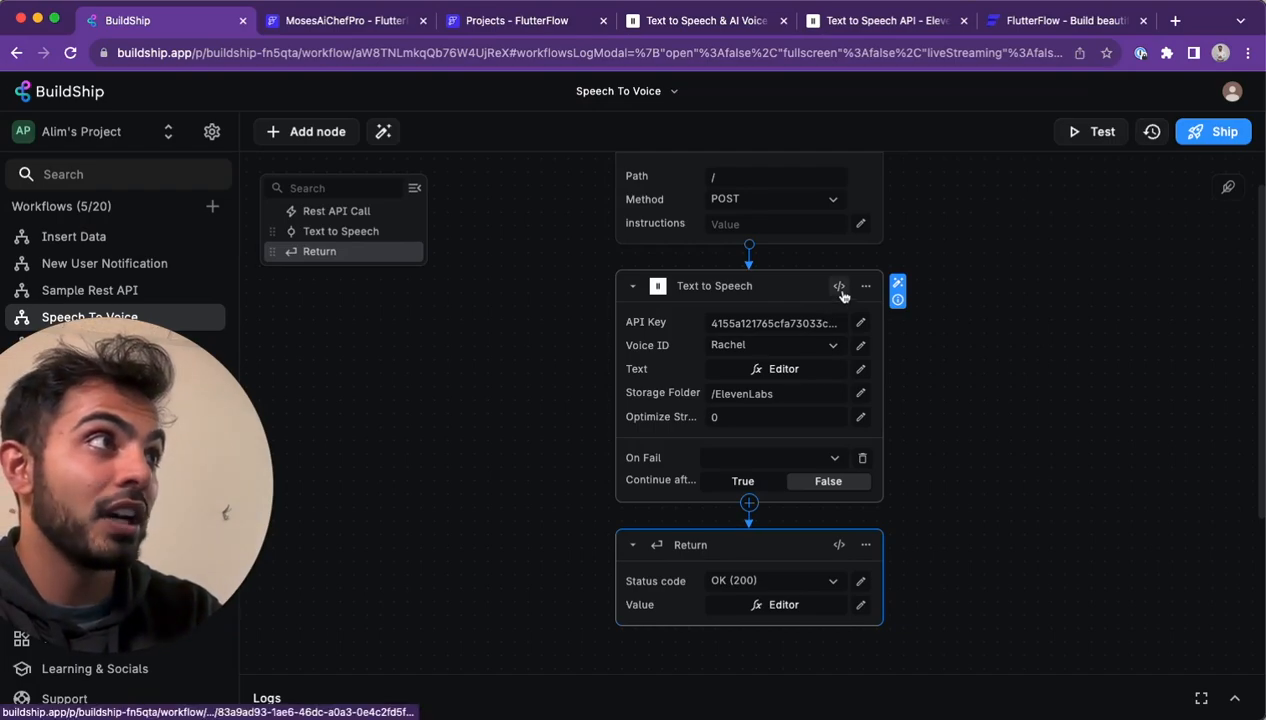
left_click(840, 288)
Read through the Text to Speech node's logic, covering its parameters, the ElevenLabs request, audio storage and the returned public URL.
scroll(844, 300, "down", 8)
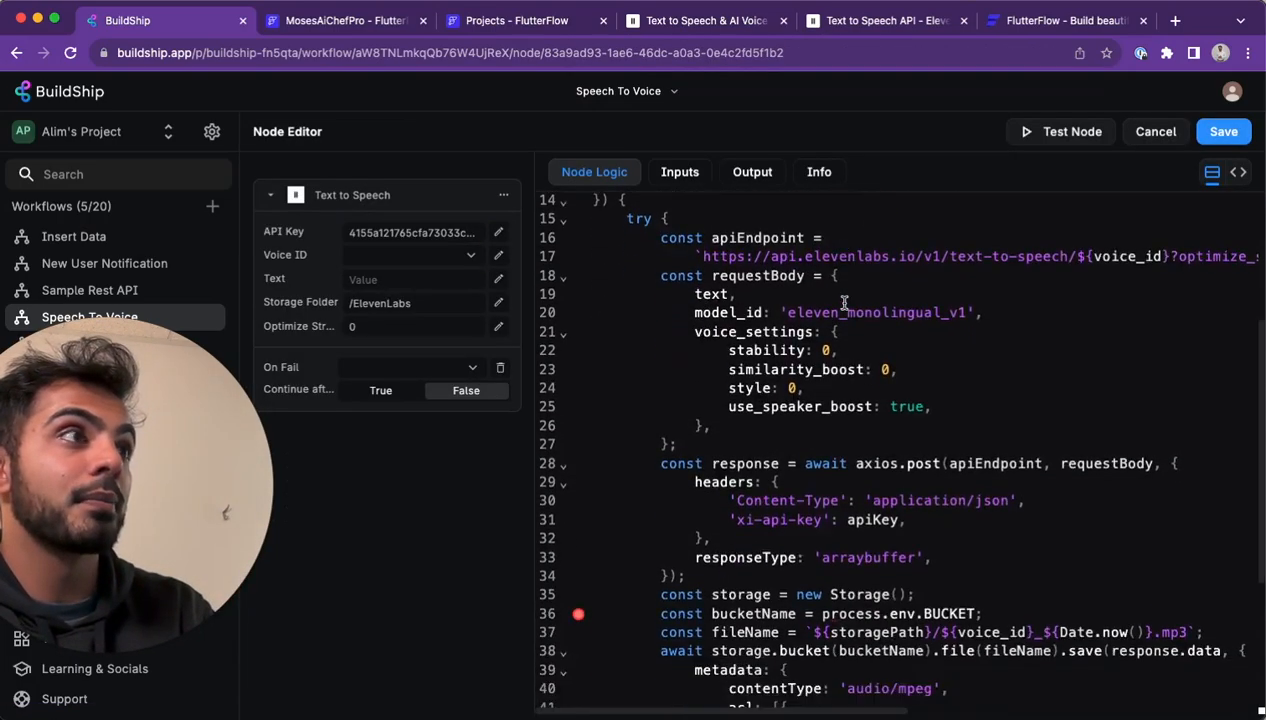
scroll(836, 428, "up", 8)
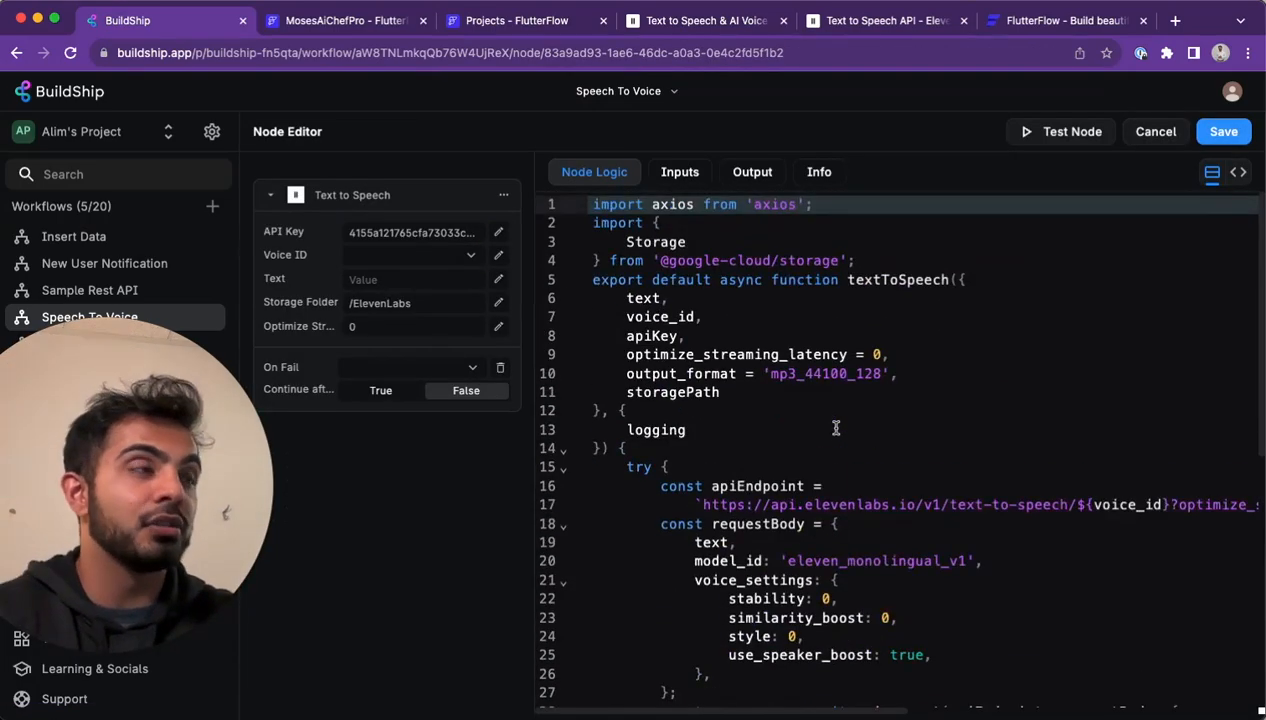
scroll(836, 428, "down", 1)
scroll(836, 428, "down", 1)
scroll(836, 428, "up", 3)
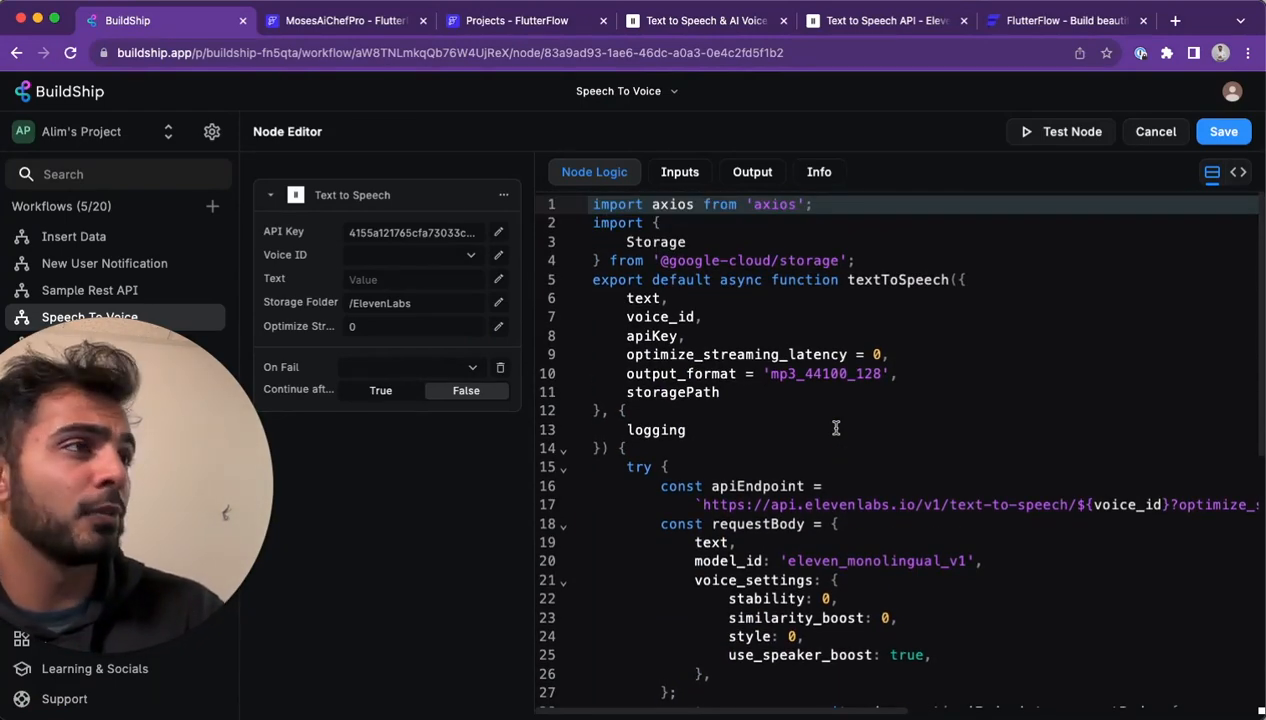
scroll(836, 428, "down", 4)
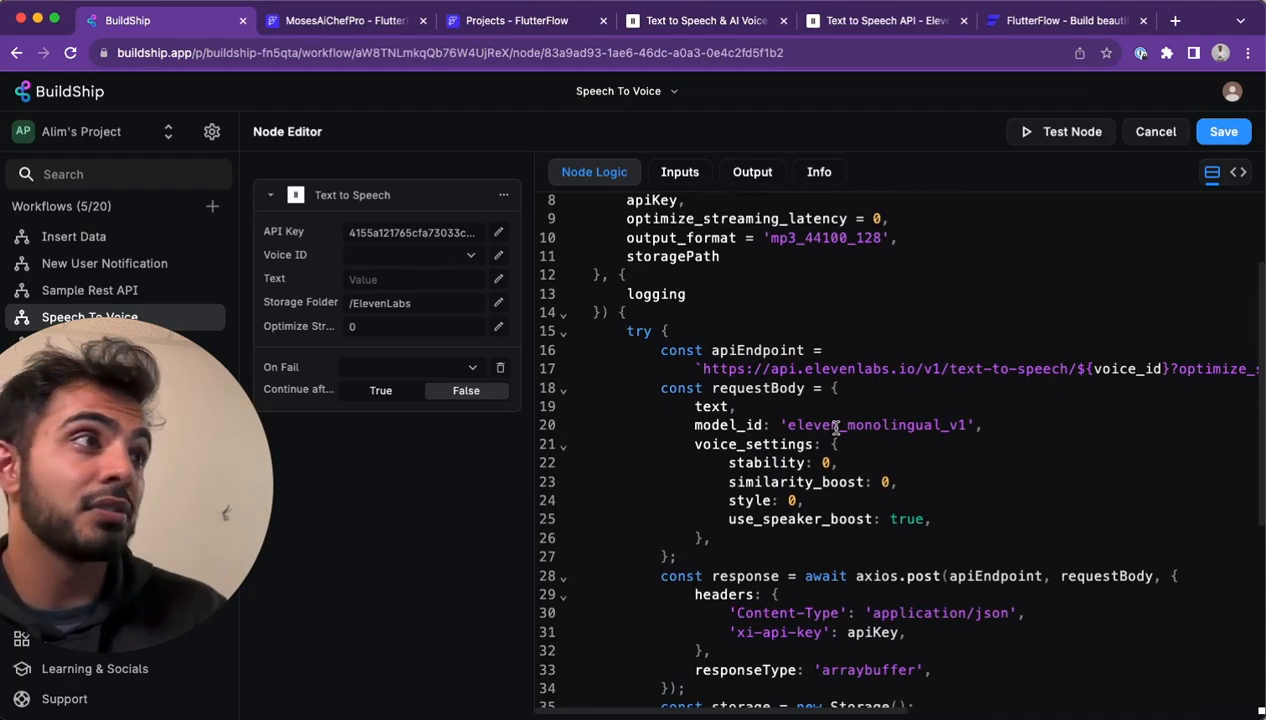
scroll(836, 428, "down", 10)
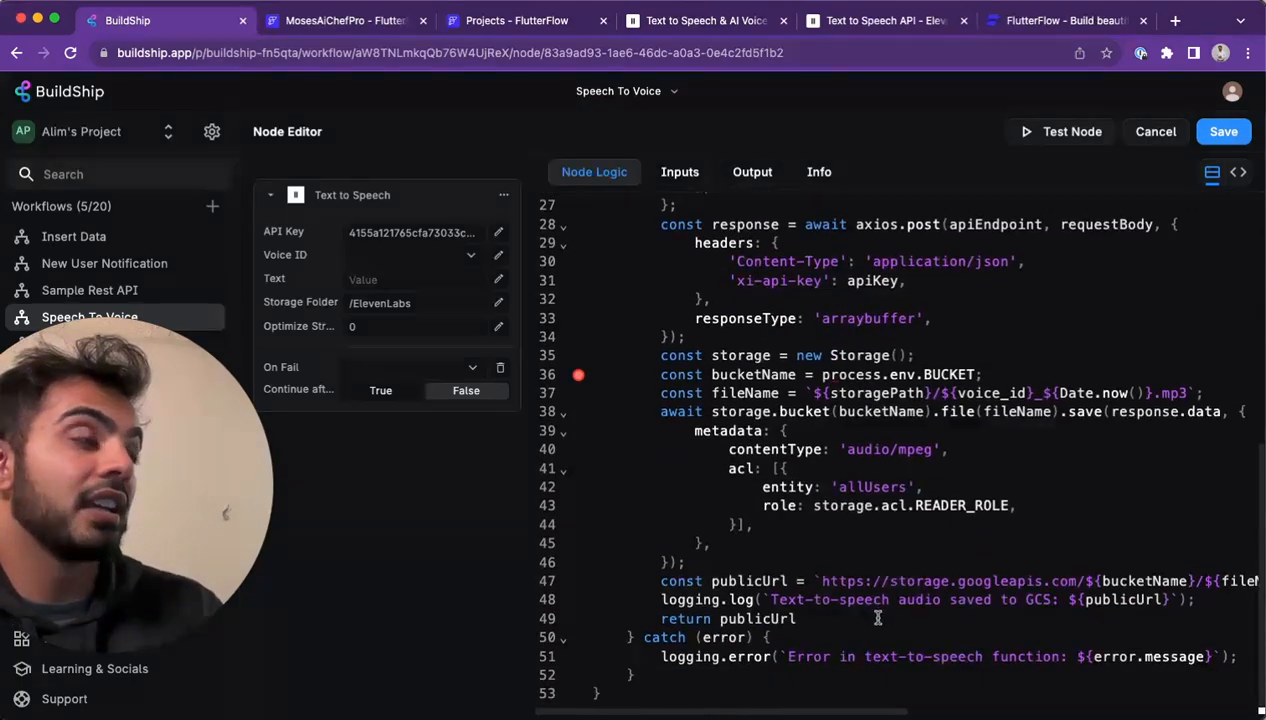
scroll(876, 622, "up", 5)
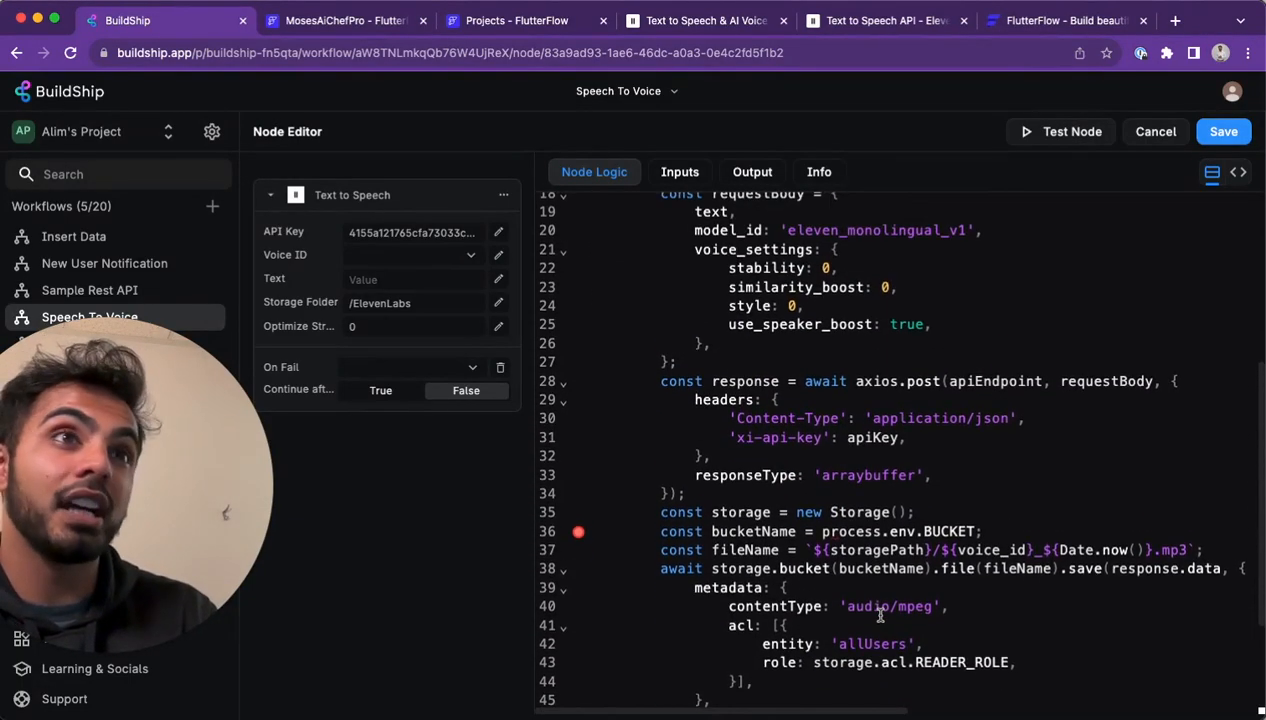
scroll(880, 614, "up", 1)
scroll(880, 614, "up", 8)
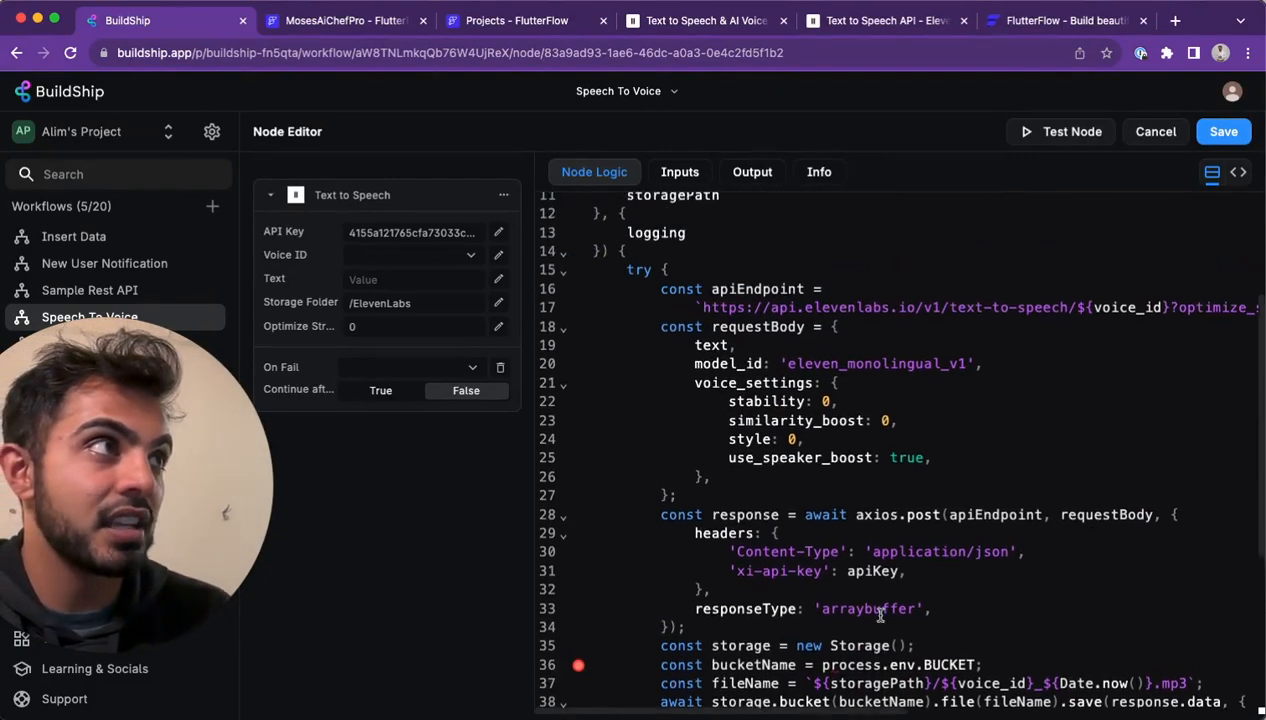
scroll(880, 614, "down", 7)
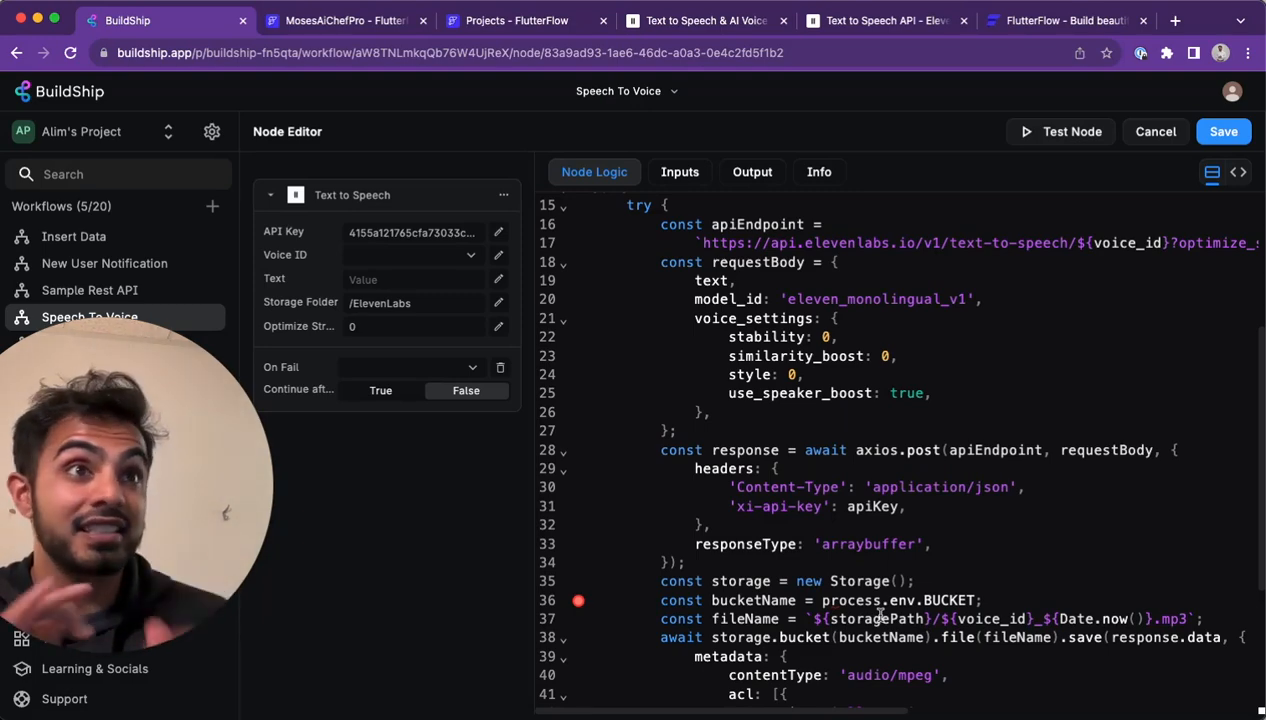
scroll(880, 614, "down", 3)
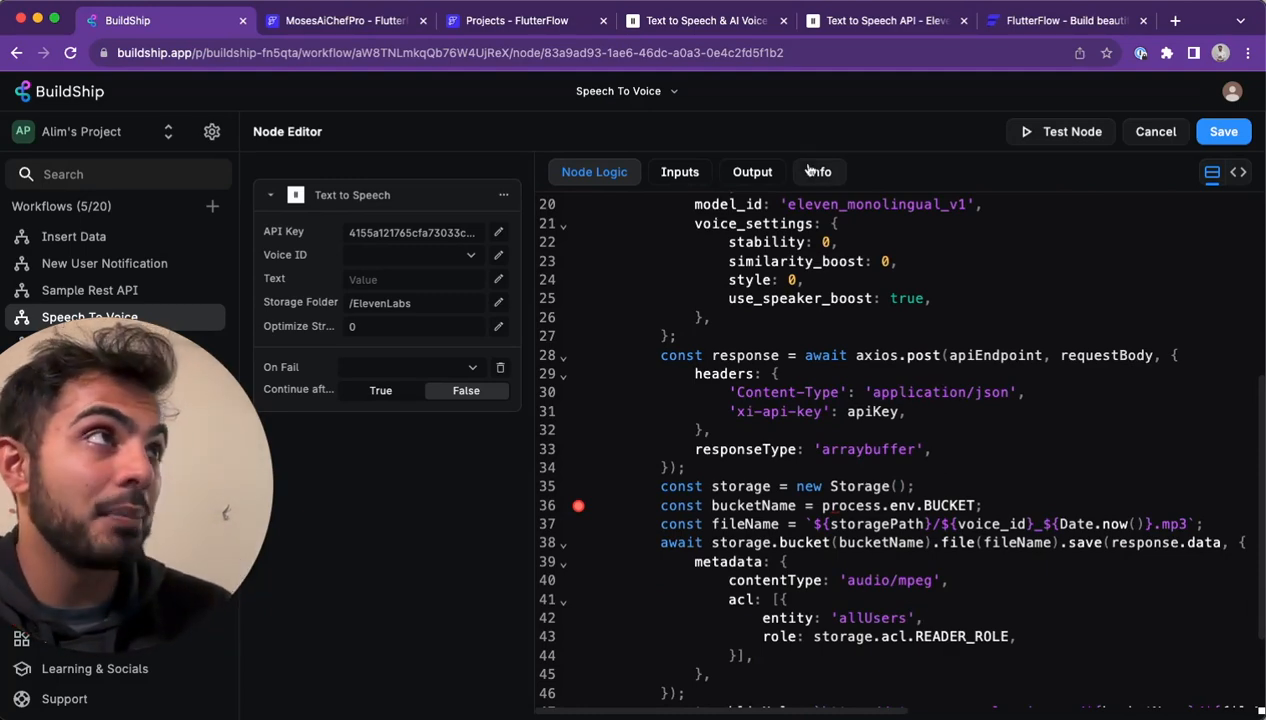
Switch to the ElevenLabs VoiceLab page.
left_click(716, 22)
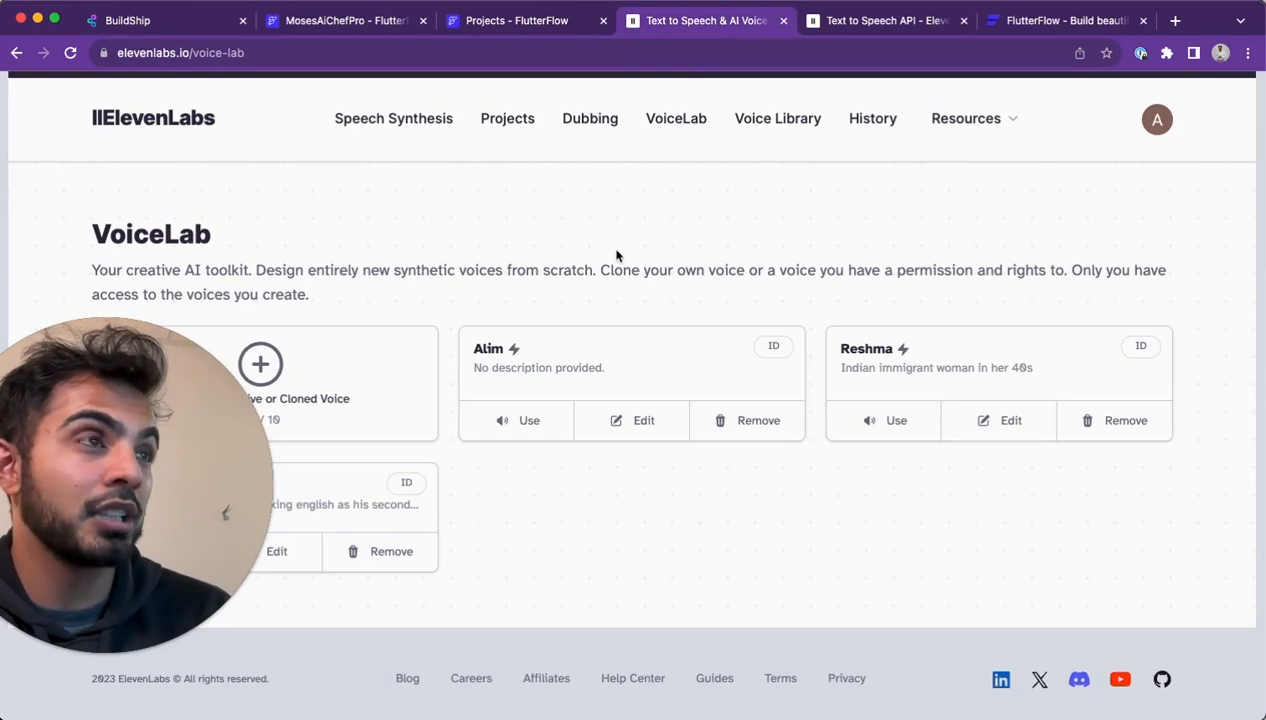